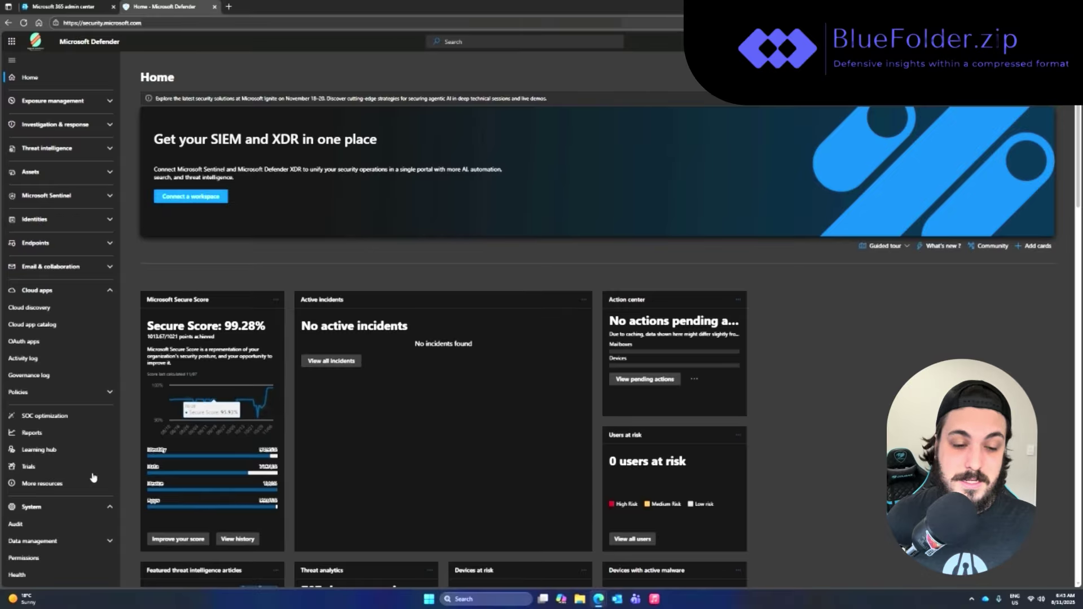
# - Open the Endpoints settings and review the advanced features, including custom network indicators and web content filtering
pyautogui.scroll(-2, 54, 486)
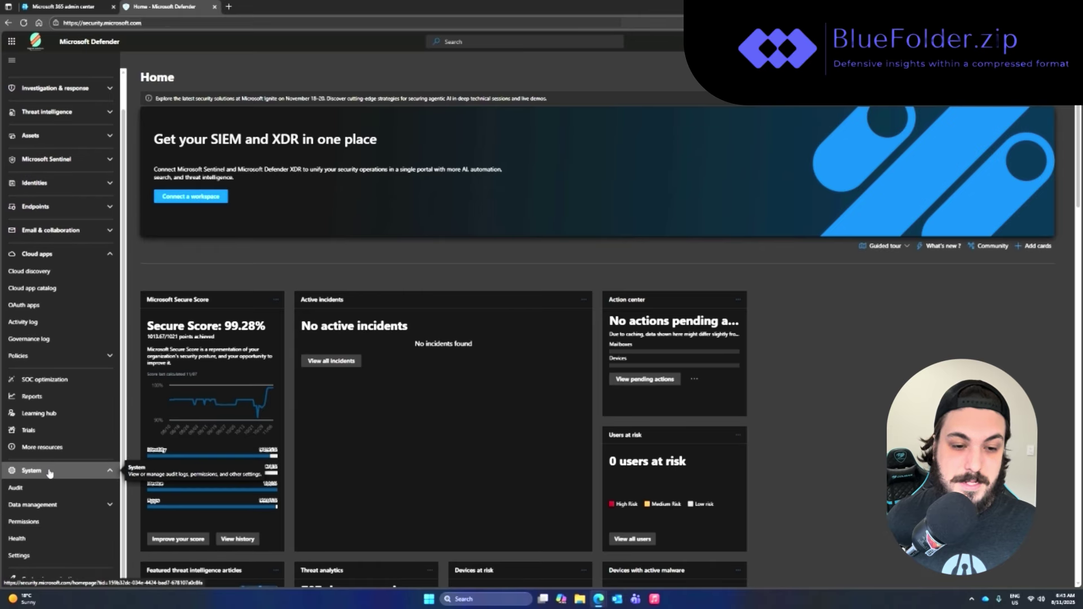
pyautogui.click(27, 559)
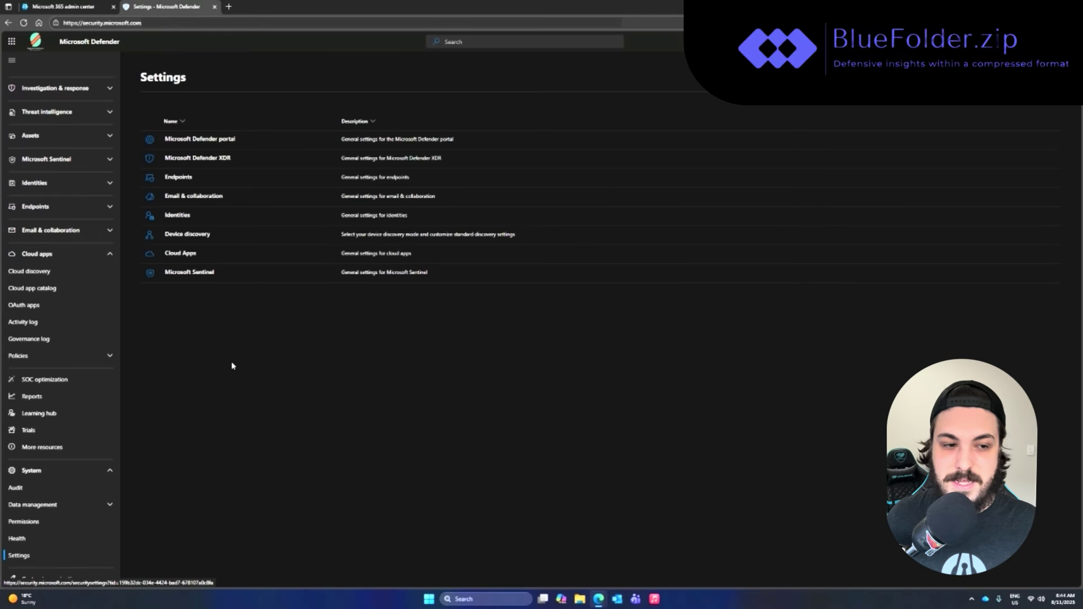
pyautogui.click(186, 178)
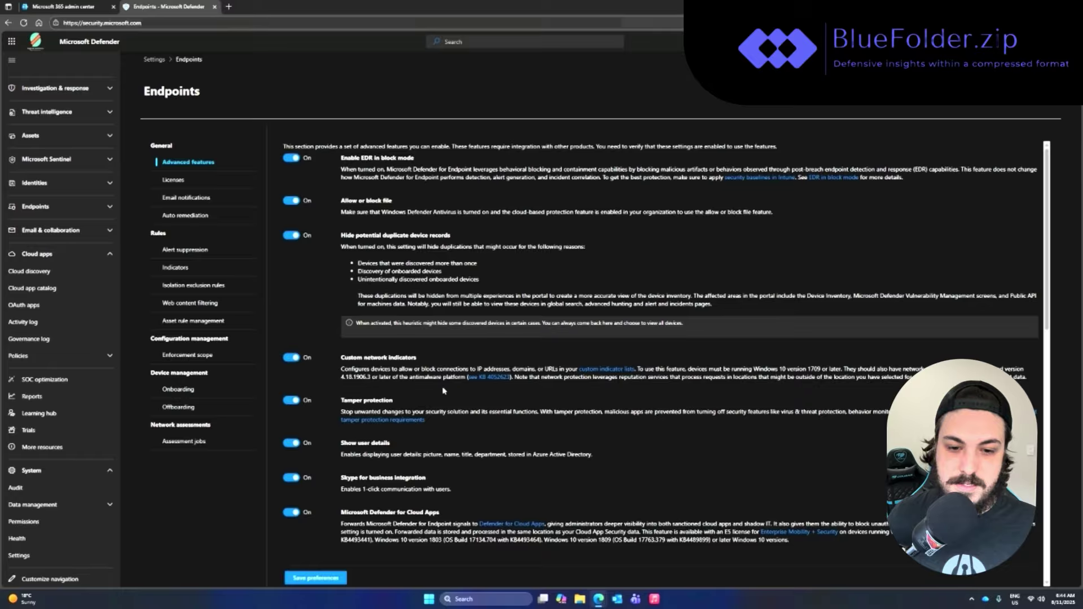
pyautogui.scroll(-3, 442, 389)
pyautogui.scroll(-5, 441, 389)
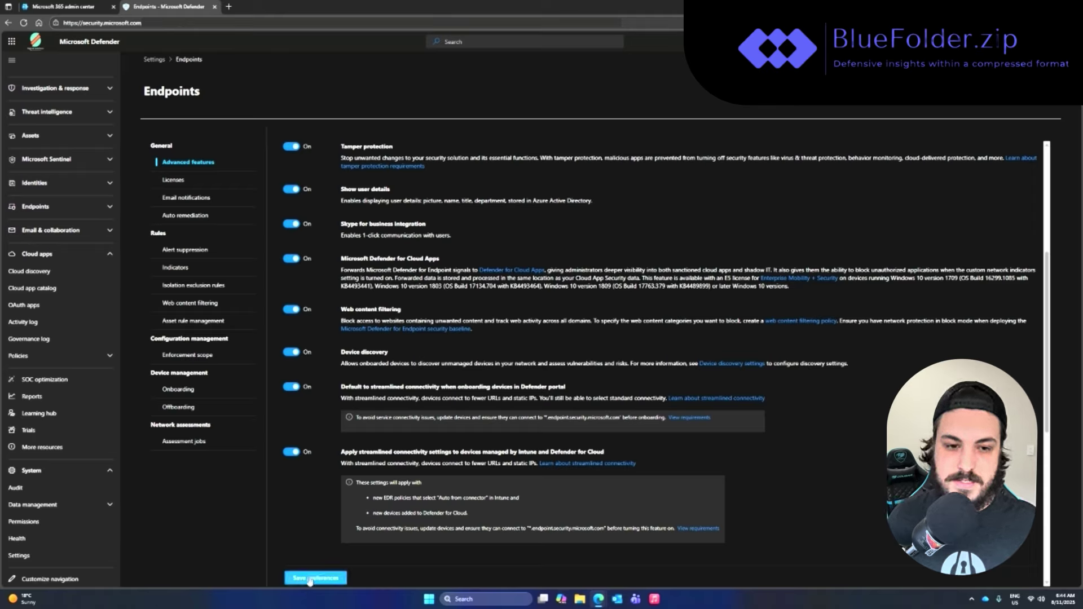
# - Start a new web content filtering policy named Demo and continue to its blocked categories
pyautogui.click(191, 308)
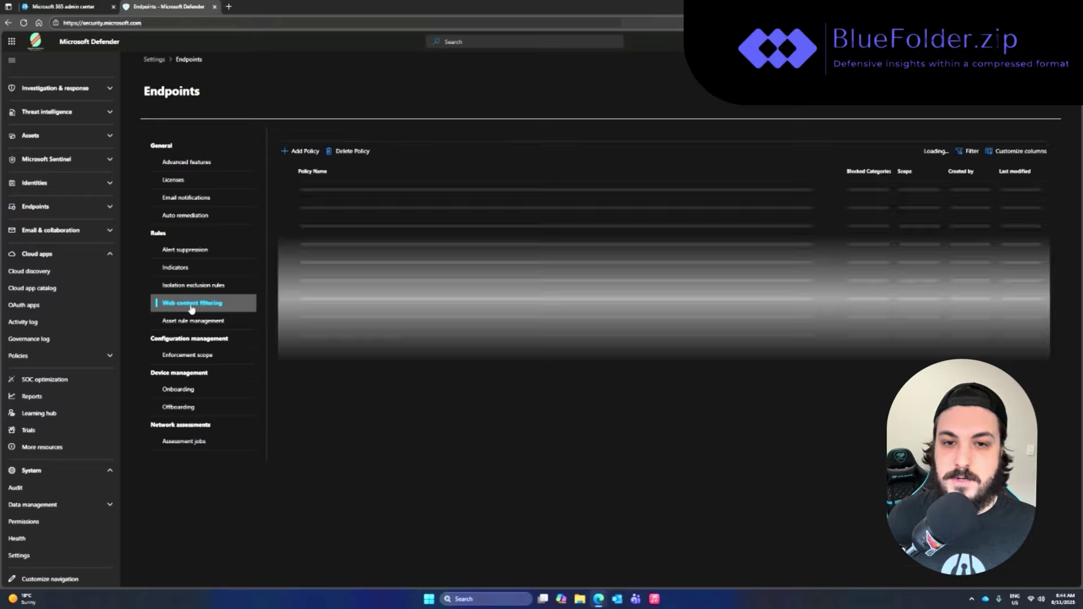
pyautogui.click(305, 151)
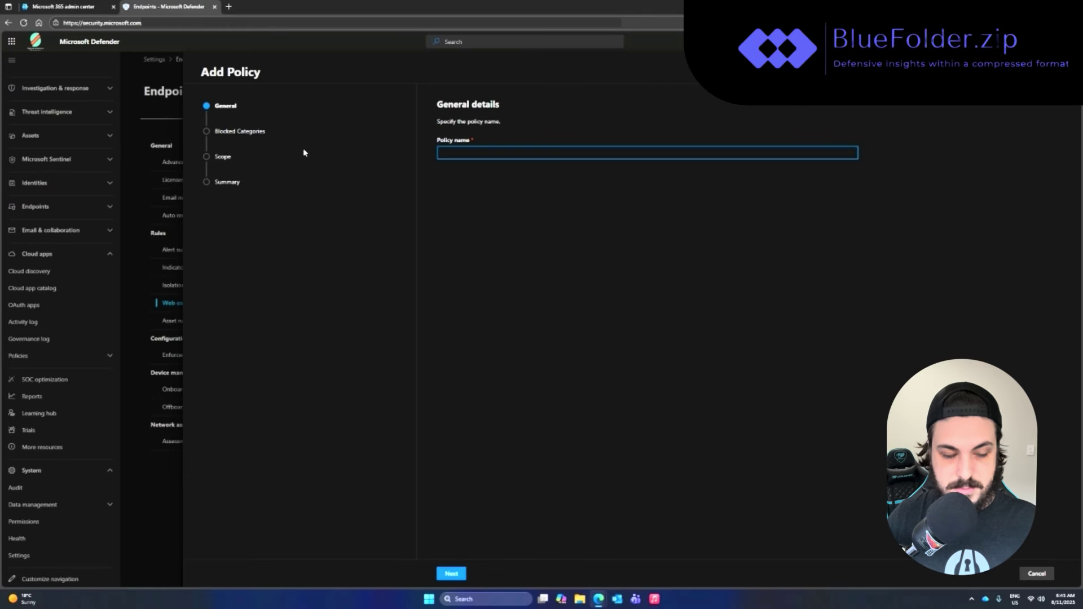
pyautogui.write('Demo')
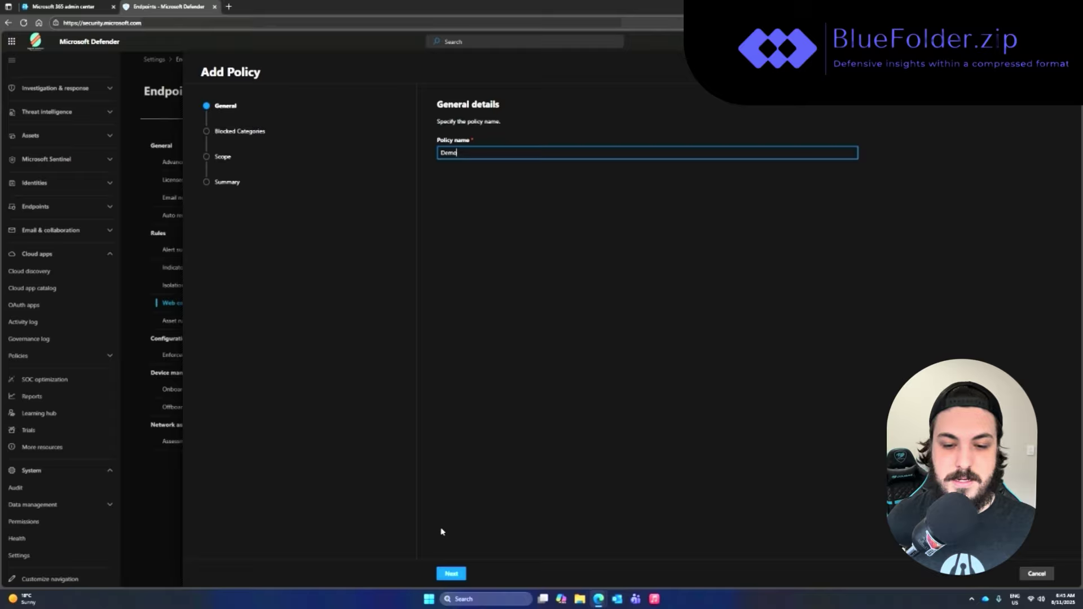
pyautogui.click(452, 574)
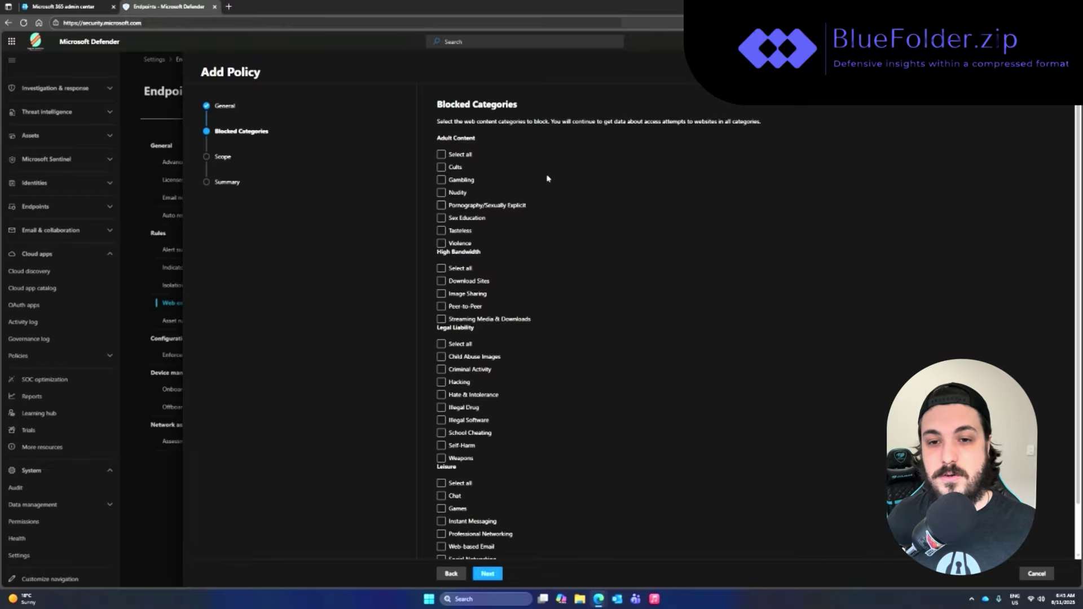
# - Block all Adult Content and Legal Liability categories, plus Peer-to-Peer and Image Sharing under High Bandwidth
pyautogui.click(453, 158)
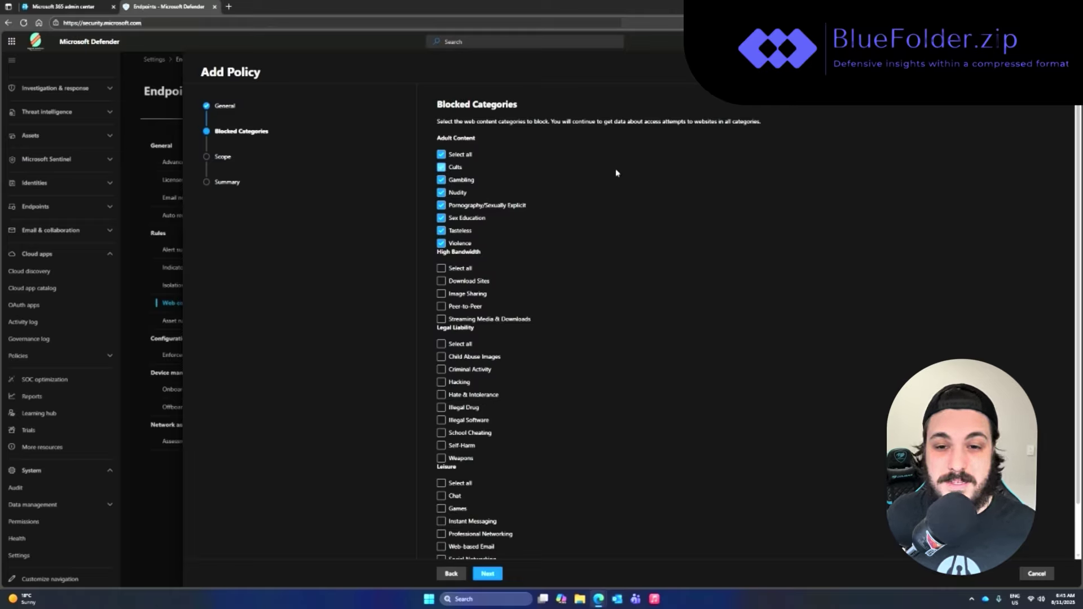
pyautogui.click(450, 272)
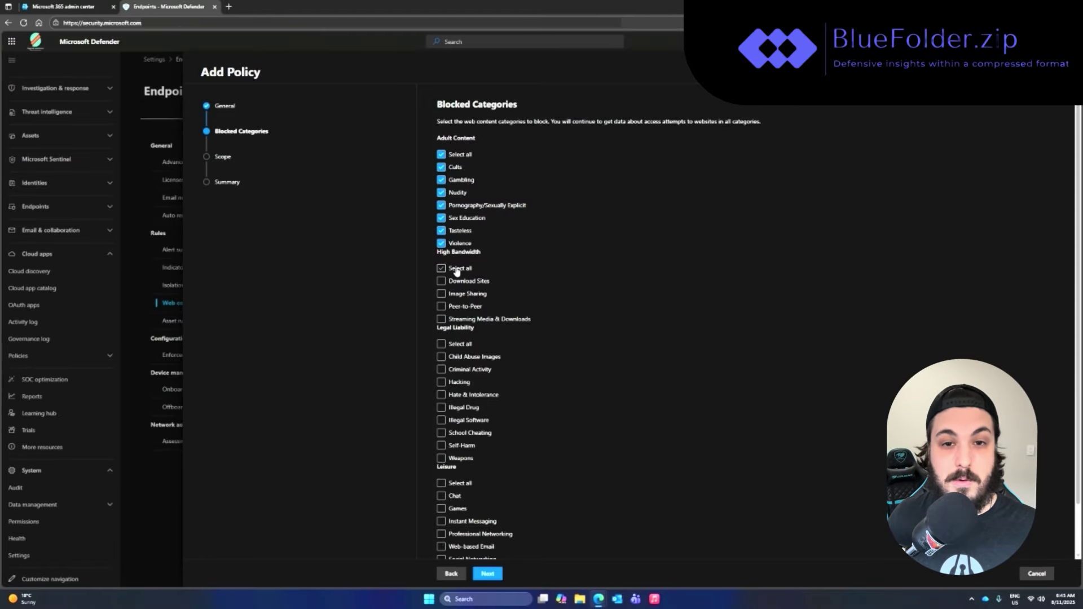
pyautogui.click(464, 309)
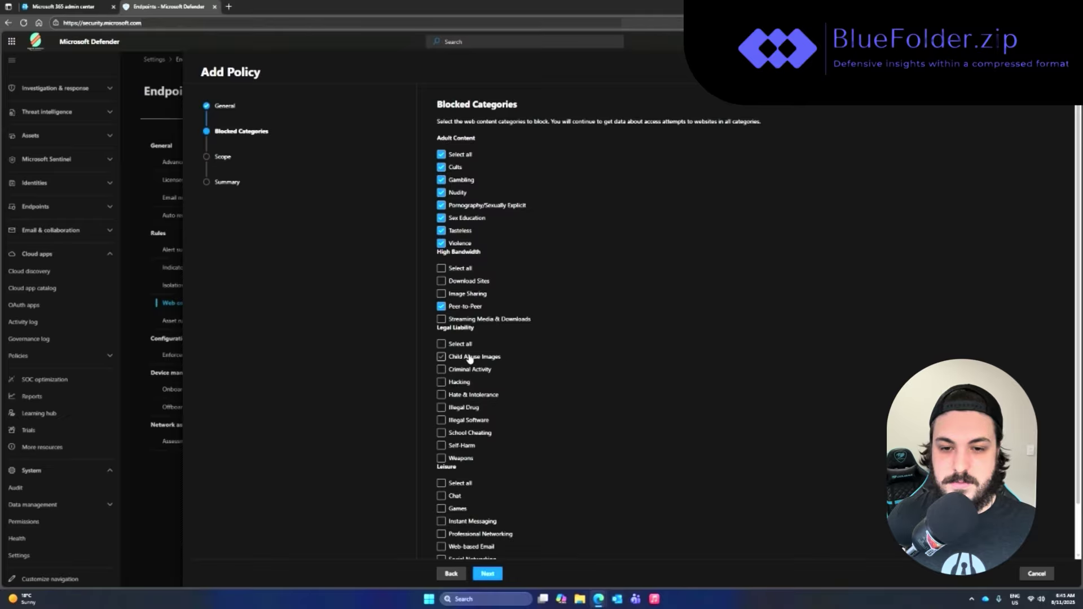
pyautogui.click(467, 293)
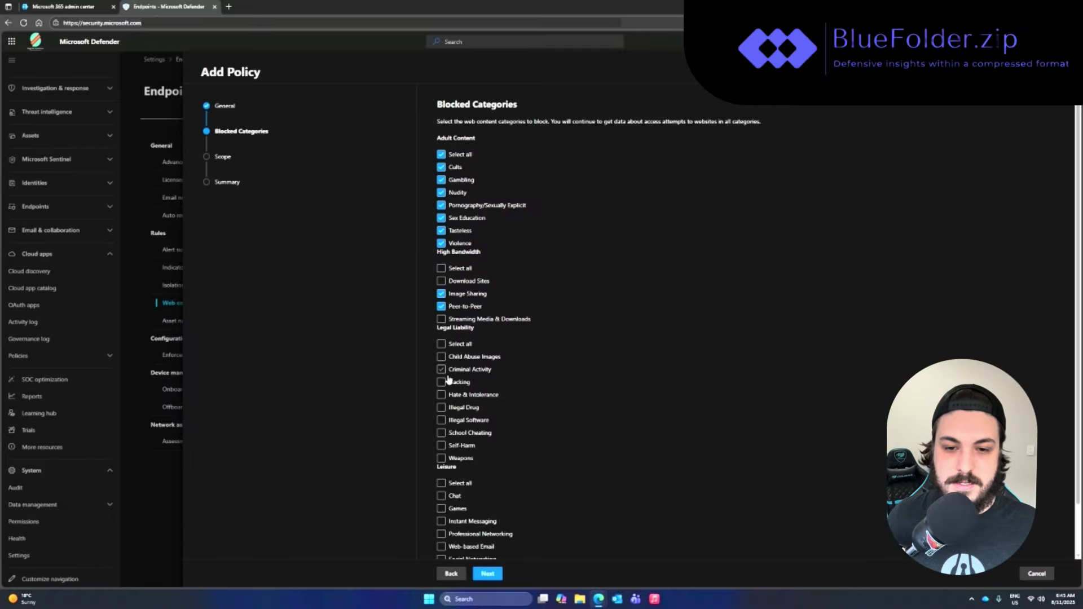
pyautogui.click(457, 347)
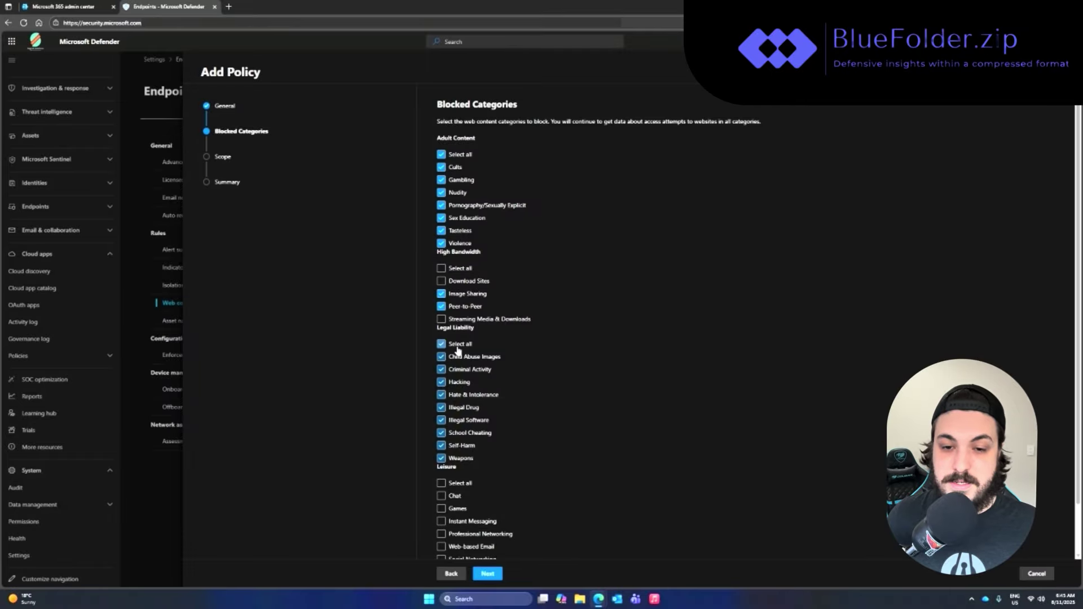
# - Block all Leisure categories except Professional Networking and Social Networking
pyautogui.scroll(-1, 539, 409)
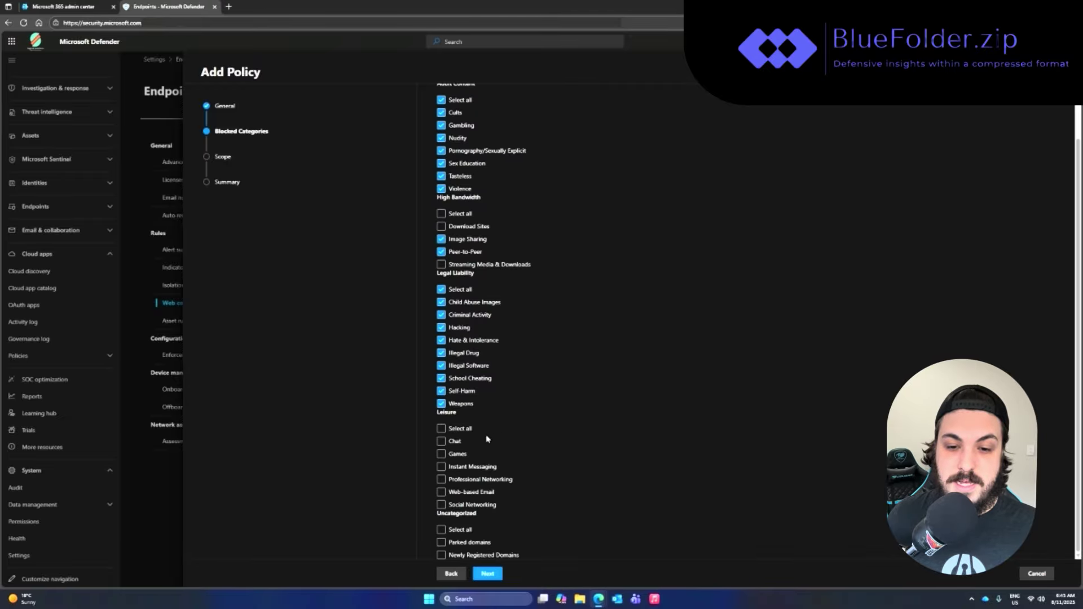
pyautogui.click(456, 430)
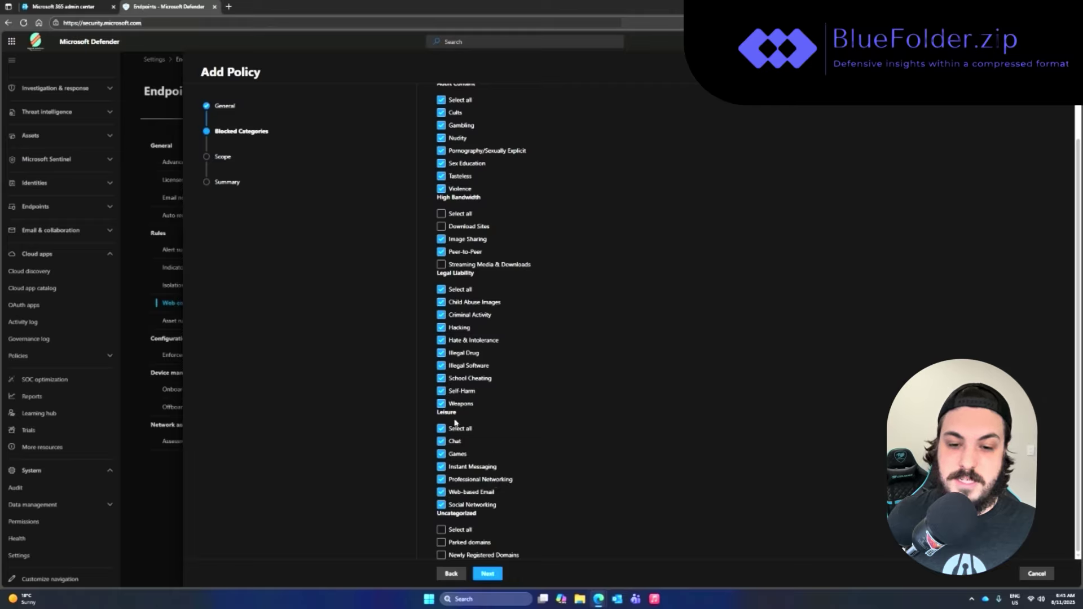
pyautogui.click(461, 480)
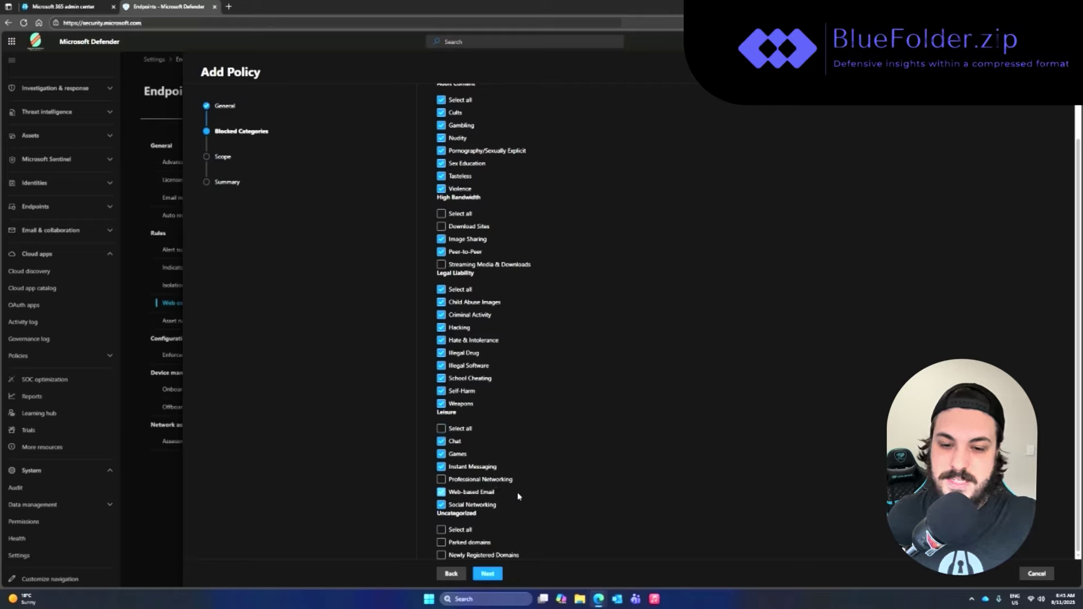
pyautogui.click(478, 505)
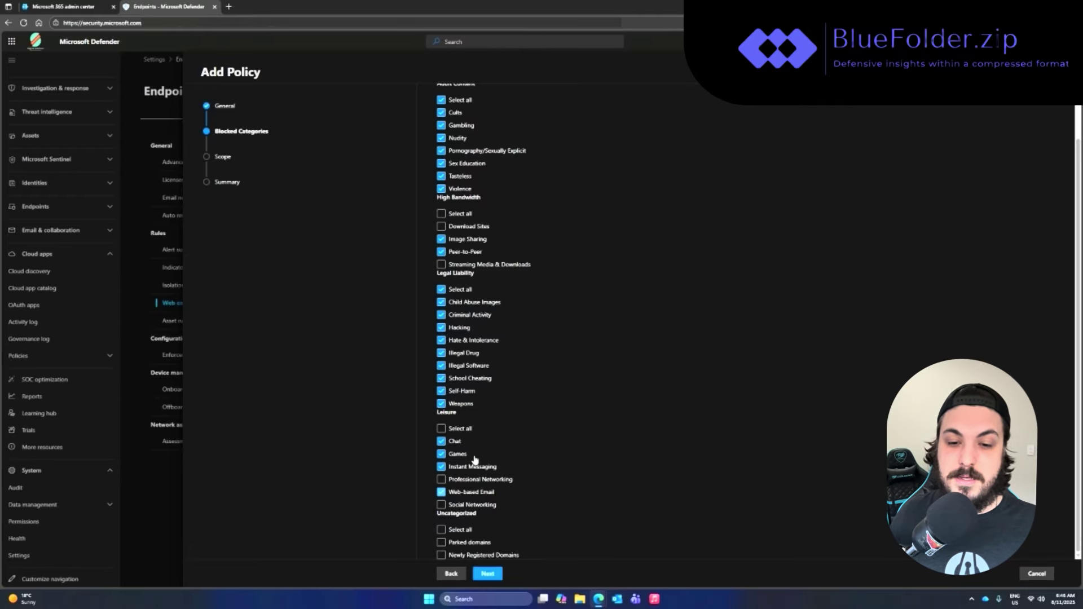
# - Keep all machine groups in the policy's scope, review its summary, and discard the policy without submitting it
pyautogui.click(488, 573)
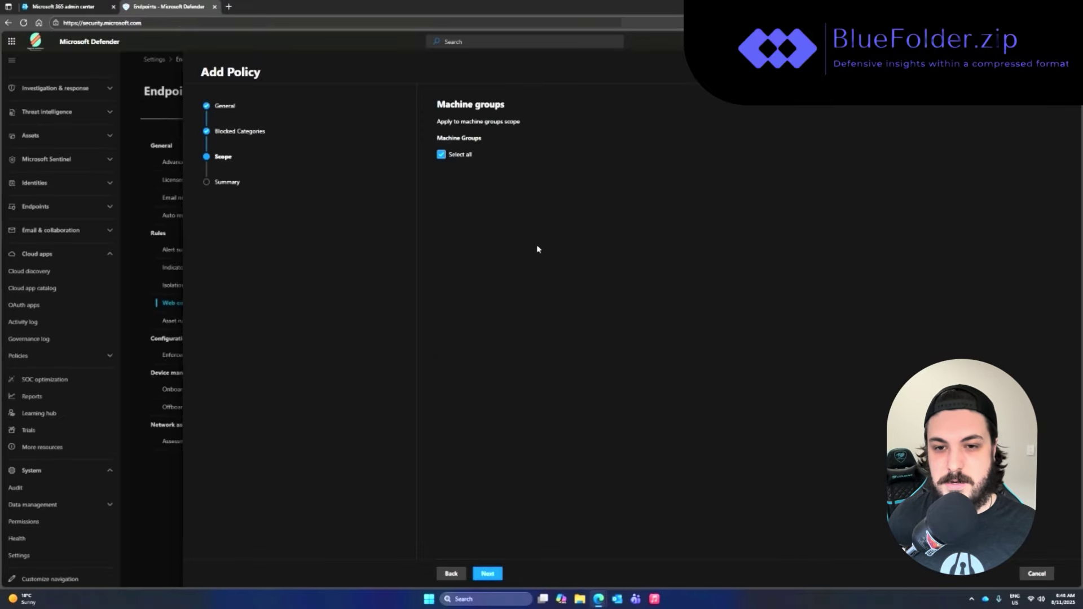
pyautogui.click(500, 571)
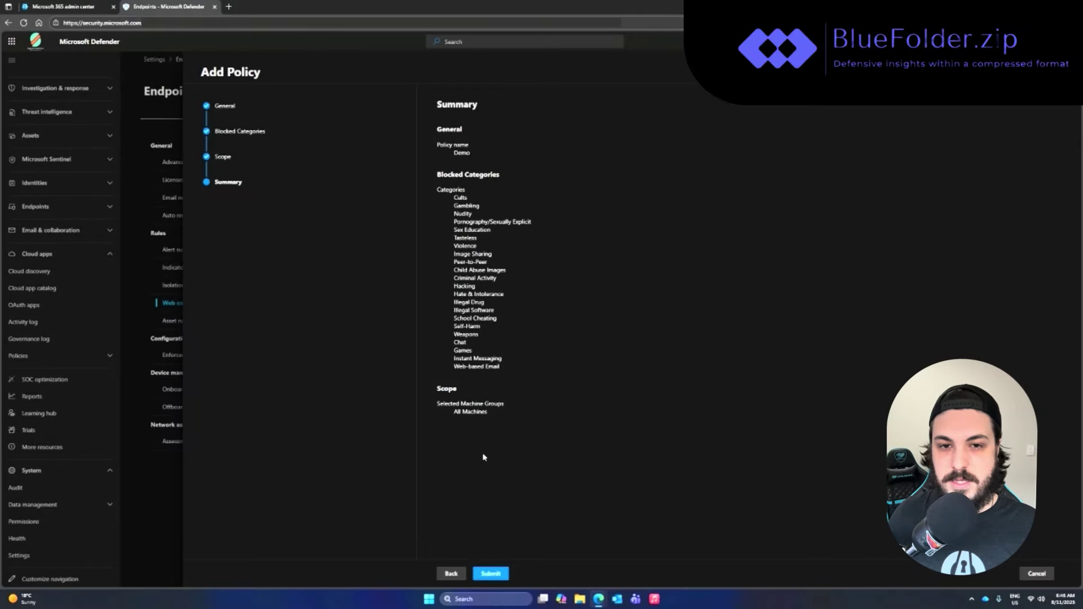
pyautogui.click(1037, 574)
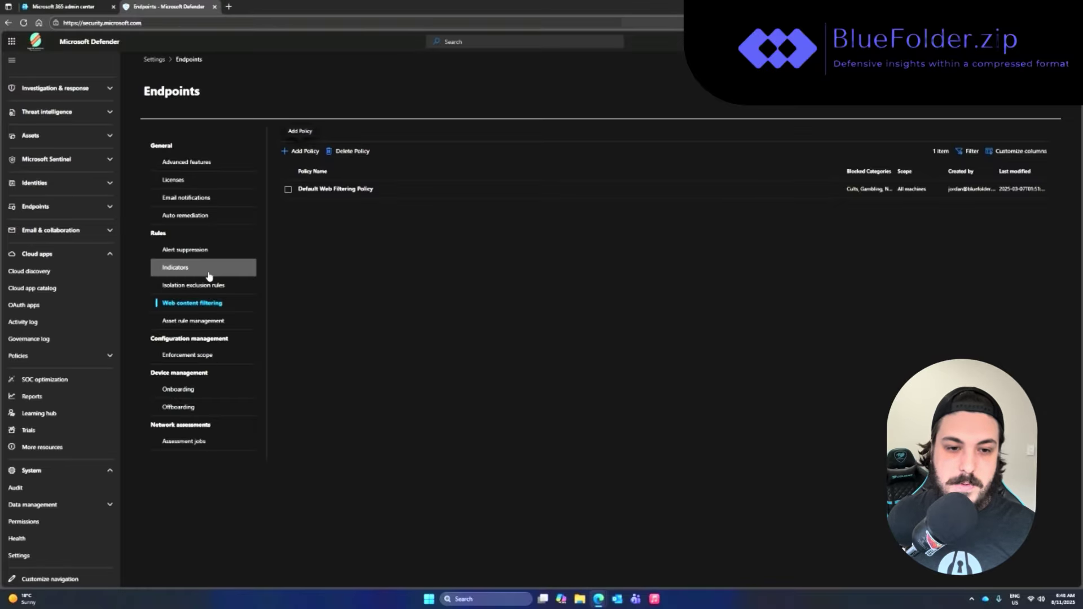
# - Open the endpoint indicators and review the file hash, IP address and URL/domain lists
pyautogui.click(165, 278)
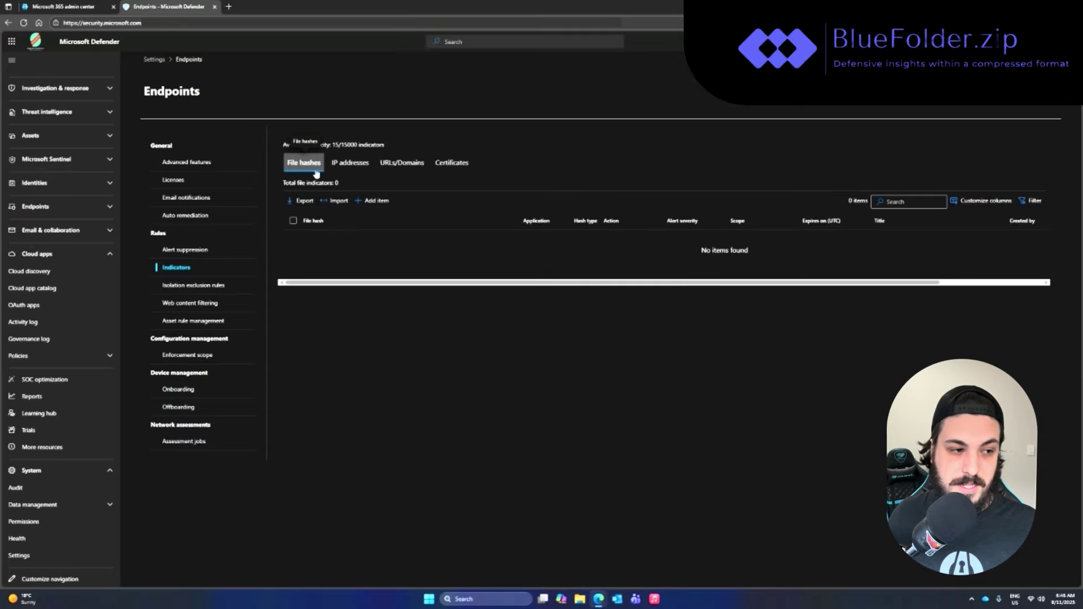
pyautogui.click(343, 169)
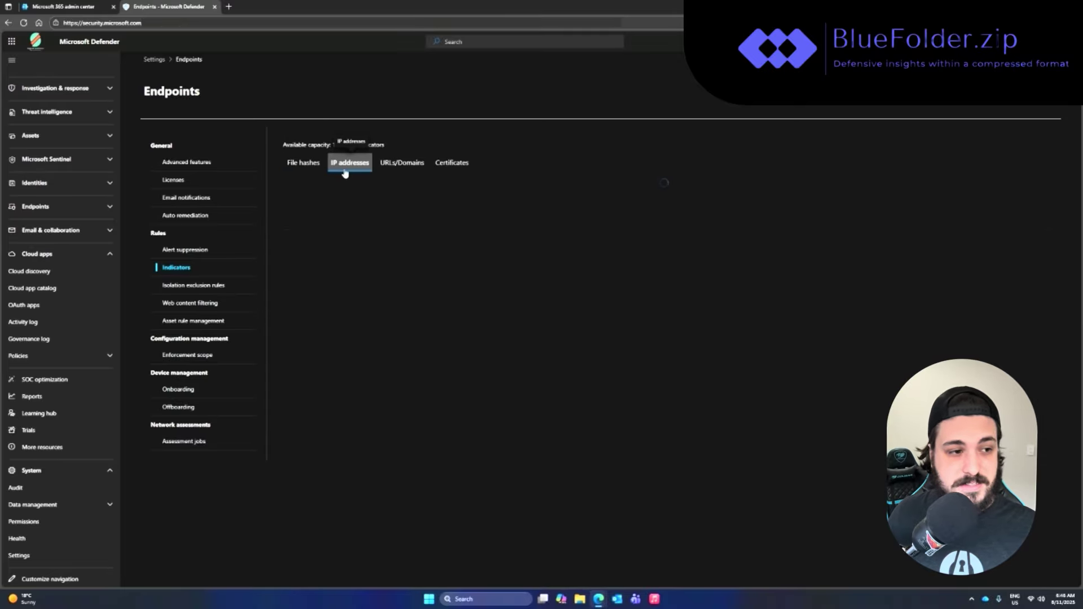
pyautogui.click(410, 169)
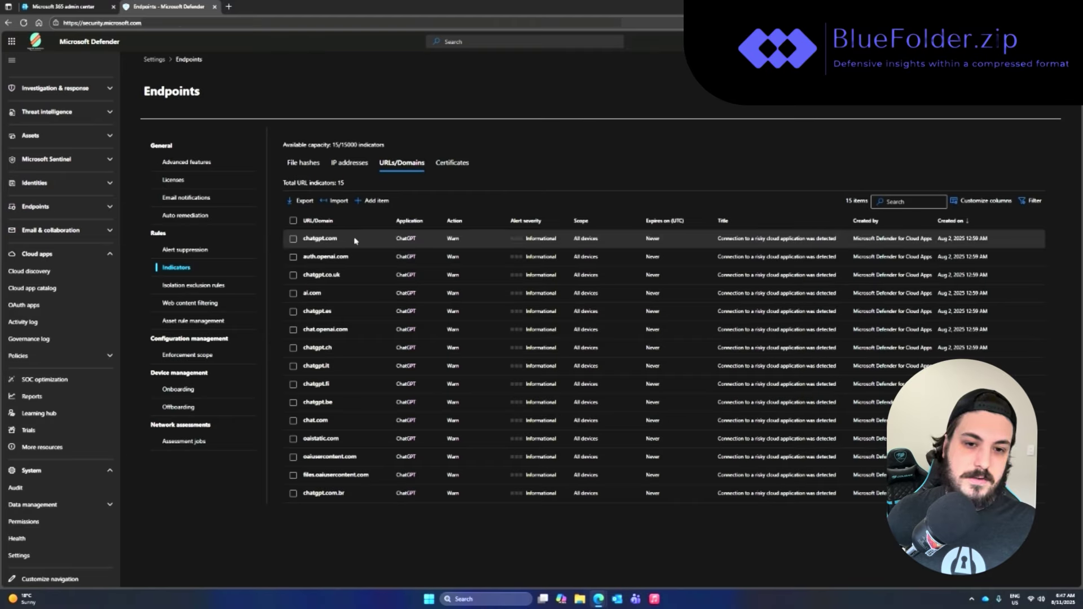
# - Start a new URL/domain indicator for chatgpt.com with the title "Chat GPT"
pyautogui.click(370, 202)
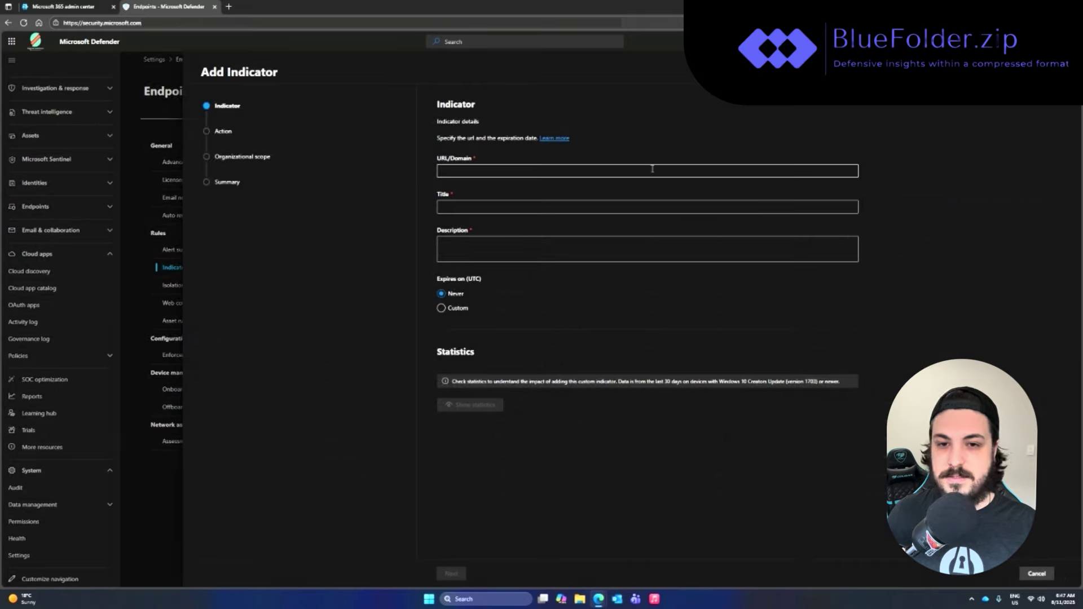
pyautogui.click(535, 167)
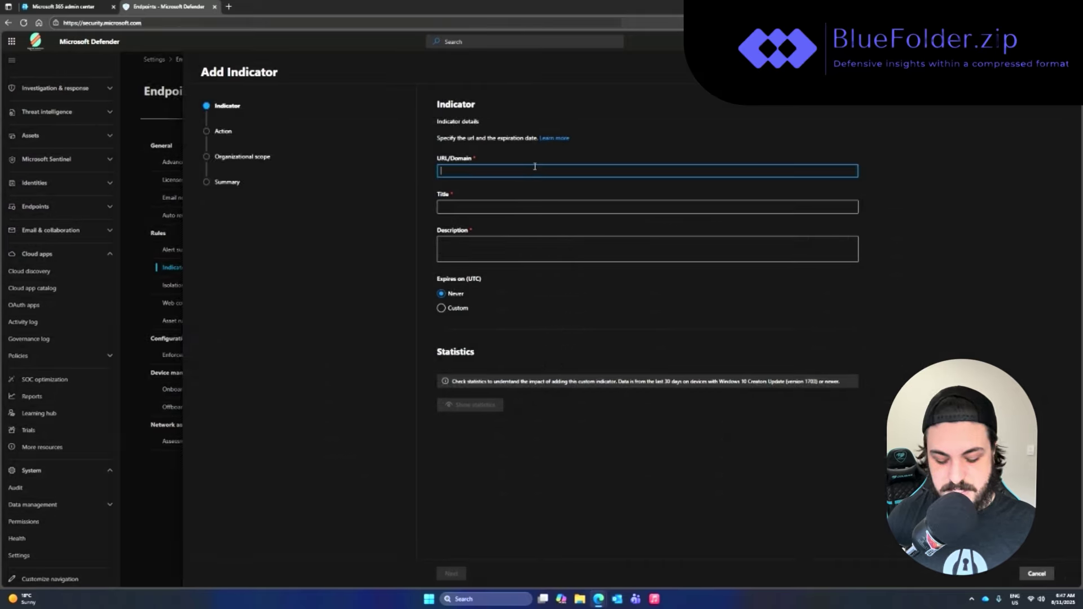
pyautogui.write('chatg')
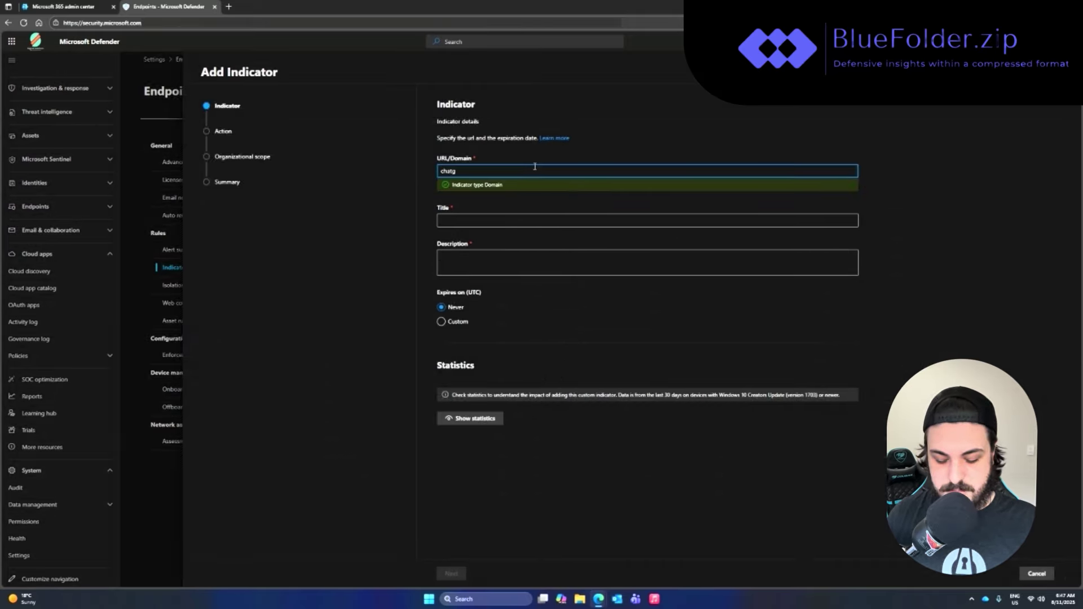
pyautogui.write('pt.com')
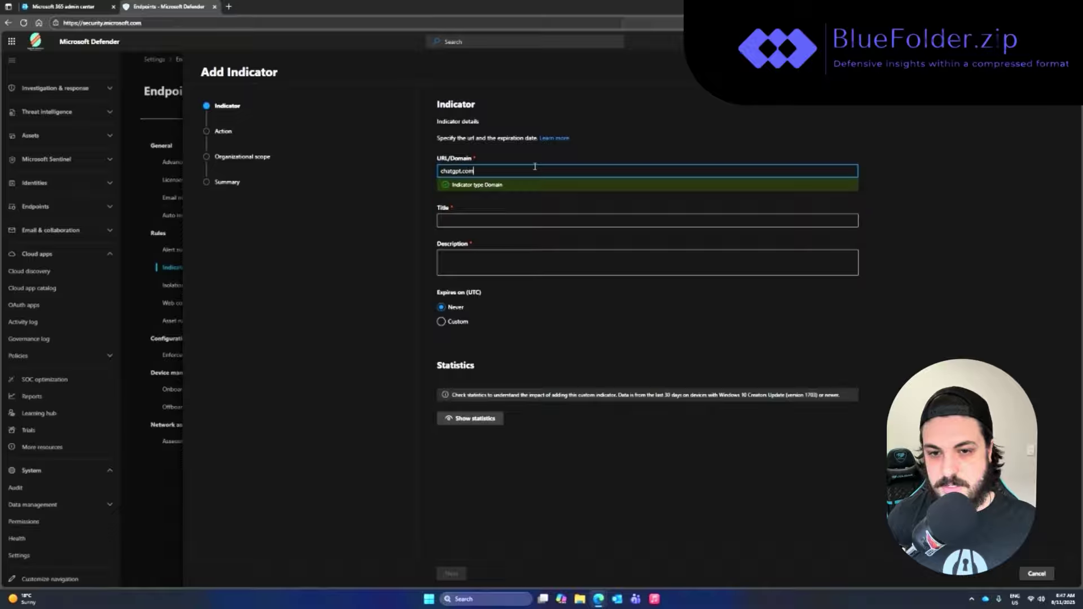
pyautogui.click(466, 219)
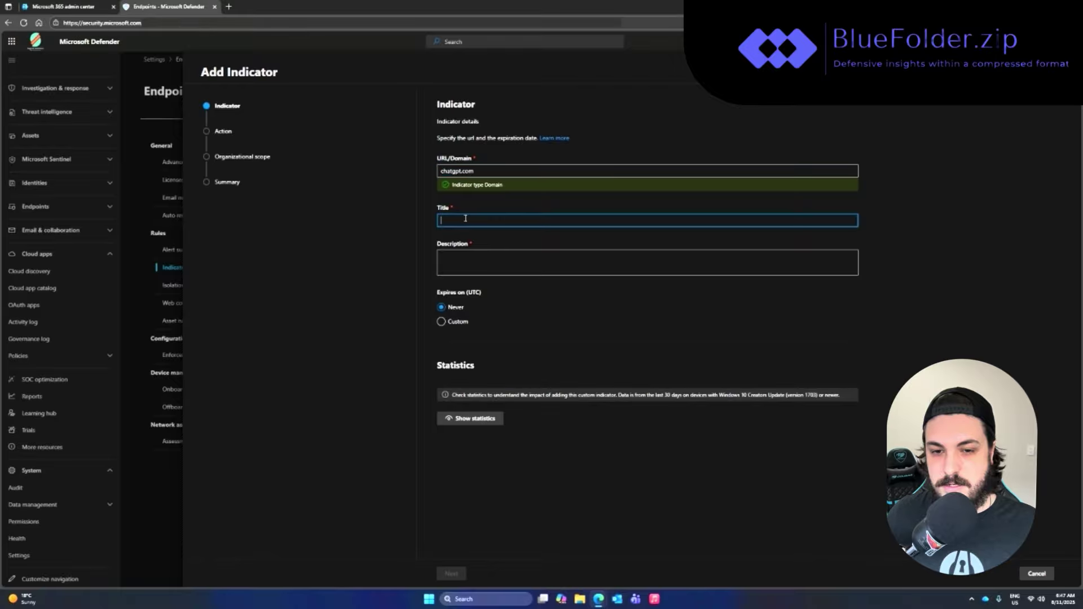
pyautogui.write('Chat GPT')
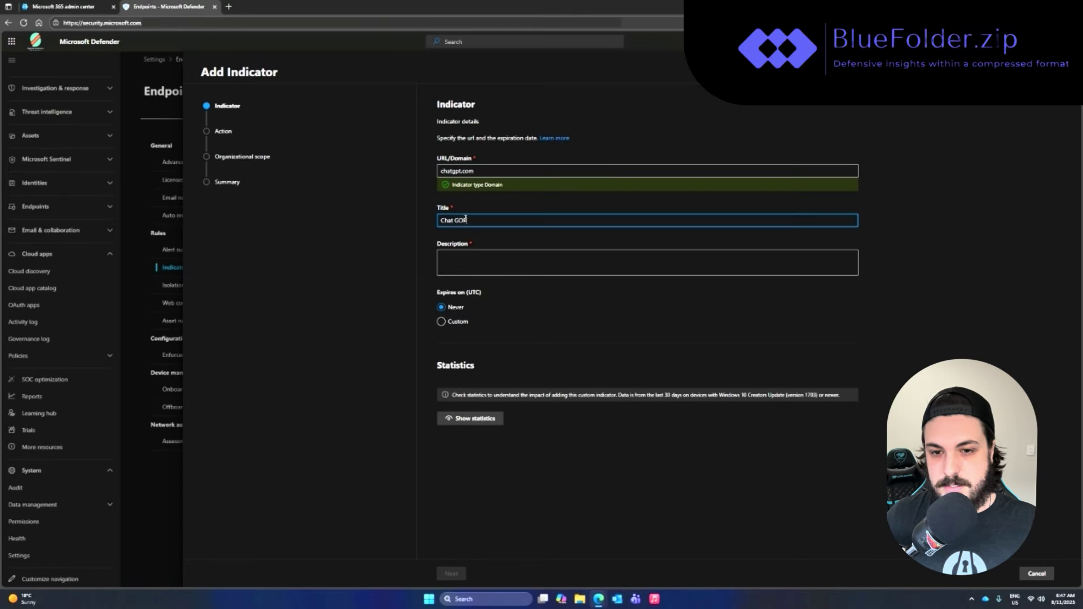
# - Describe the indicator as "Chat AI other than CoPilot", keep its expiry at Never, and continue to the response action
pyautogui.click(485, 263)
pyautogui.write('Cha')
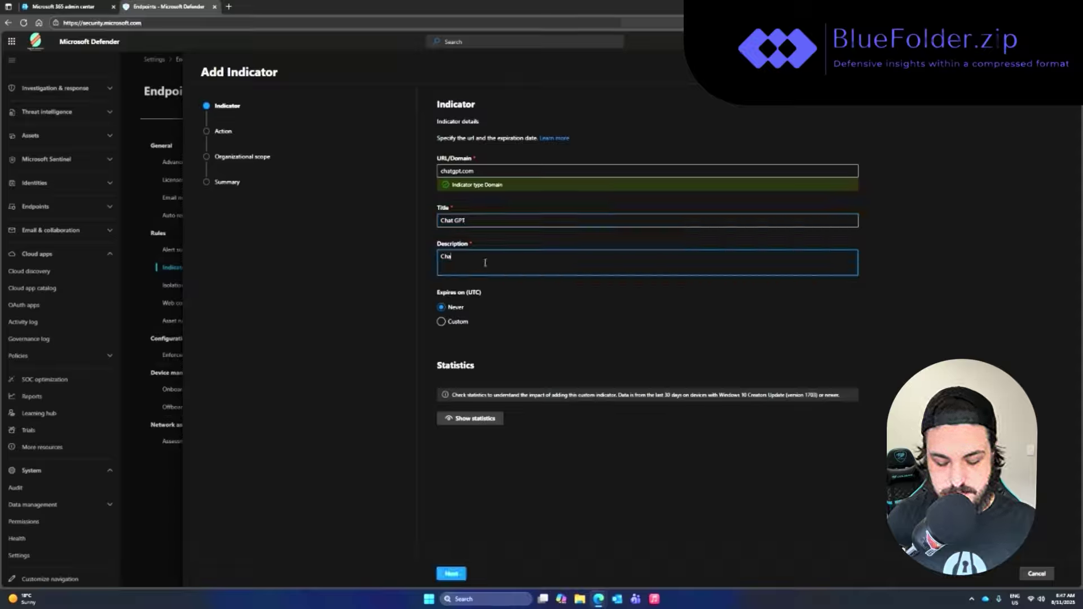
pyautogui.write('t AI other than ')
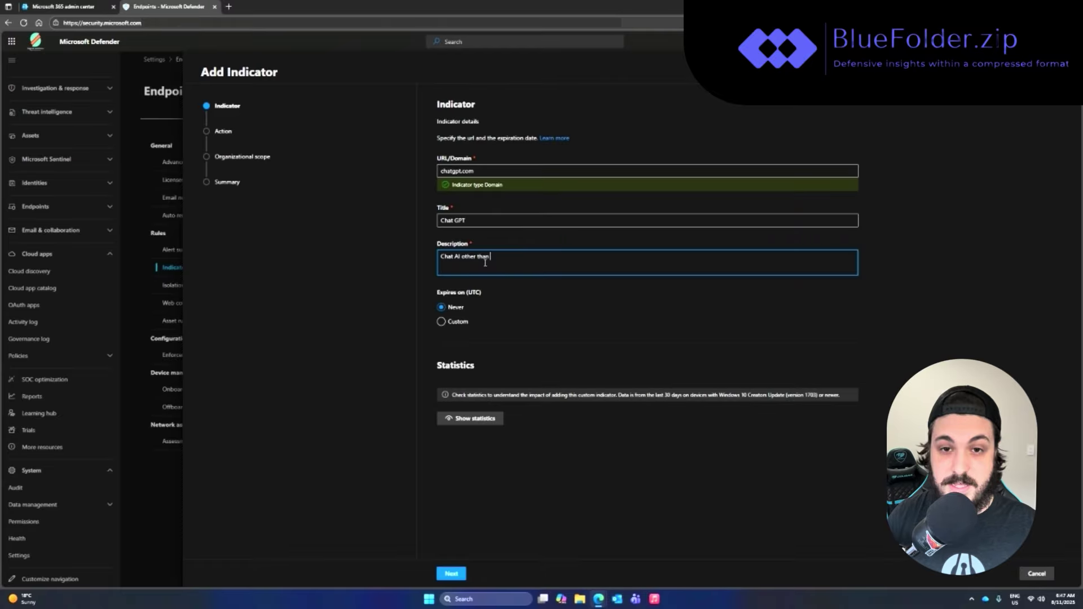
pyautogui.write('CoPilot')
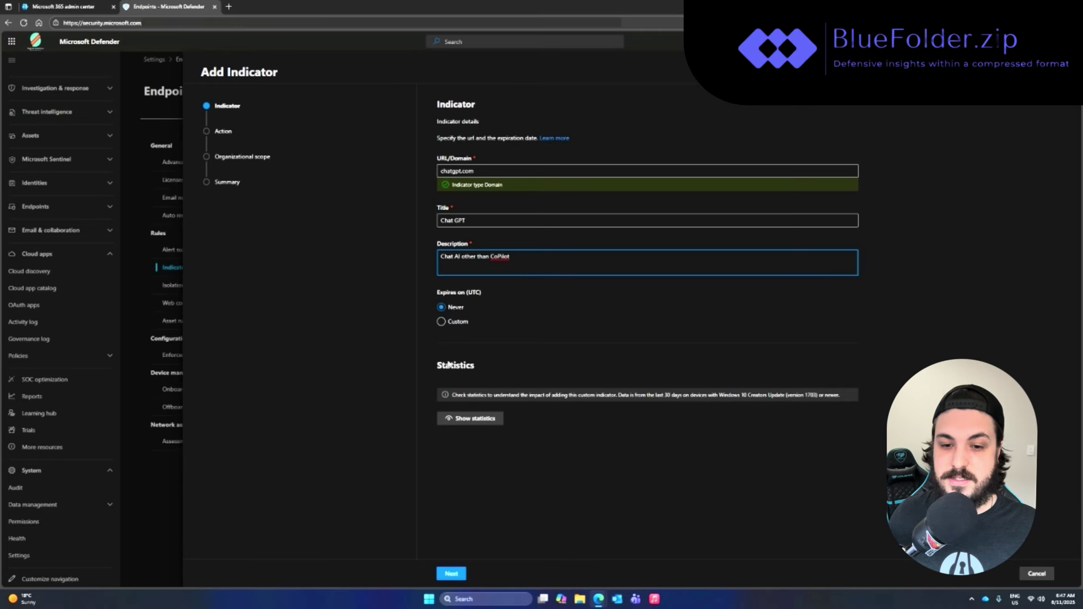
pyautogui.click(452, 574)
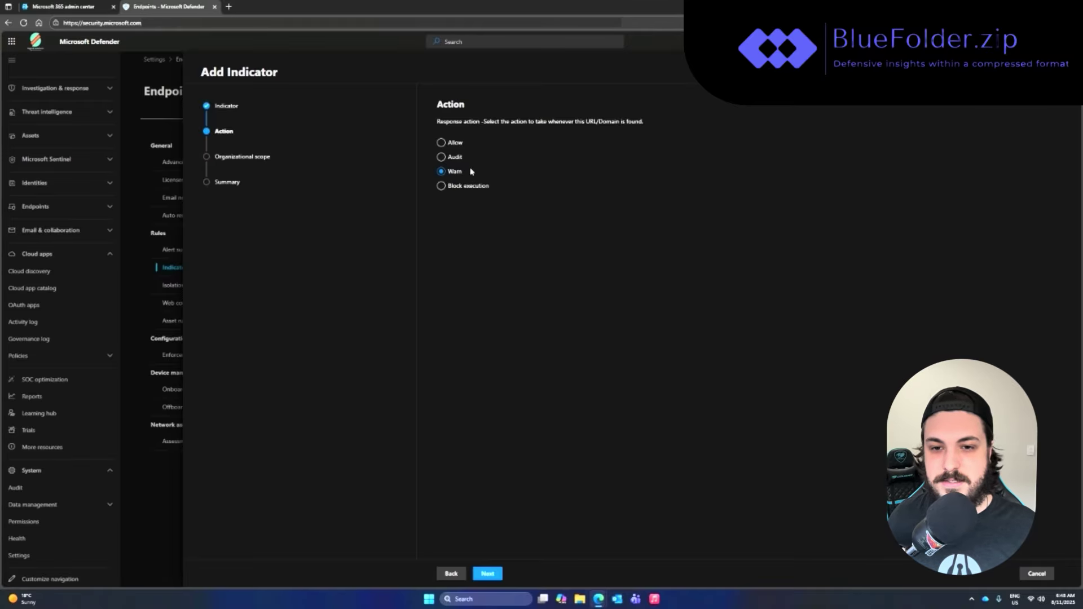
# - Set the indicator's response action to Warn and continue to the action settings
pyautogui.click(459, 188)
pyautogui.click(451, 176)
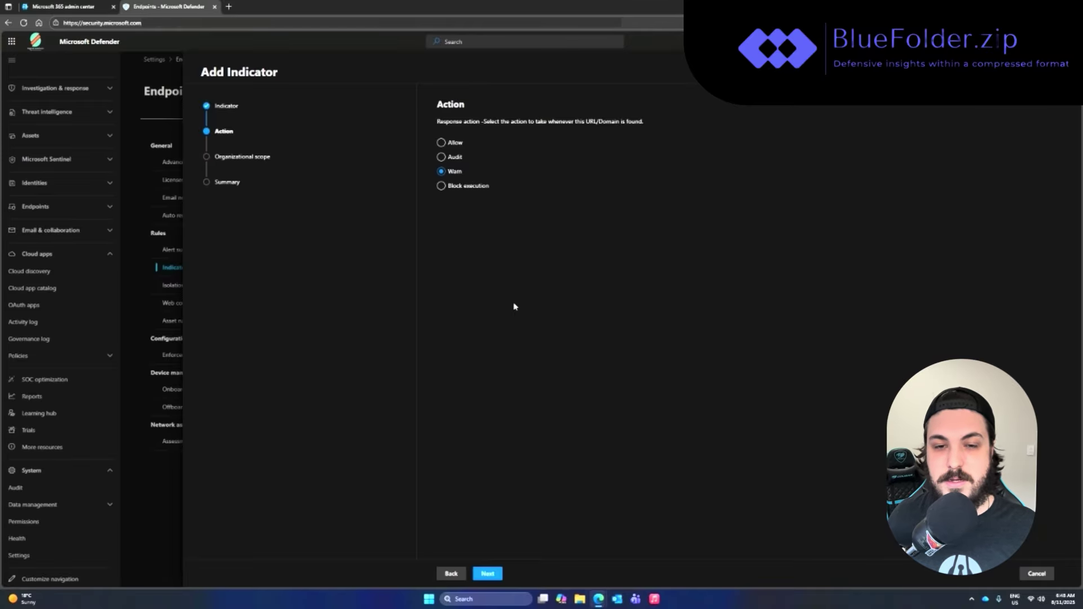
pyautogui.click(486, 574)
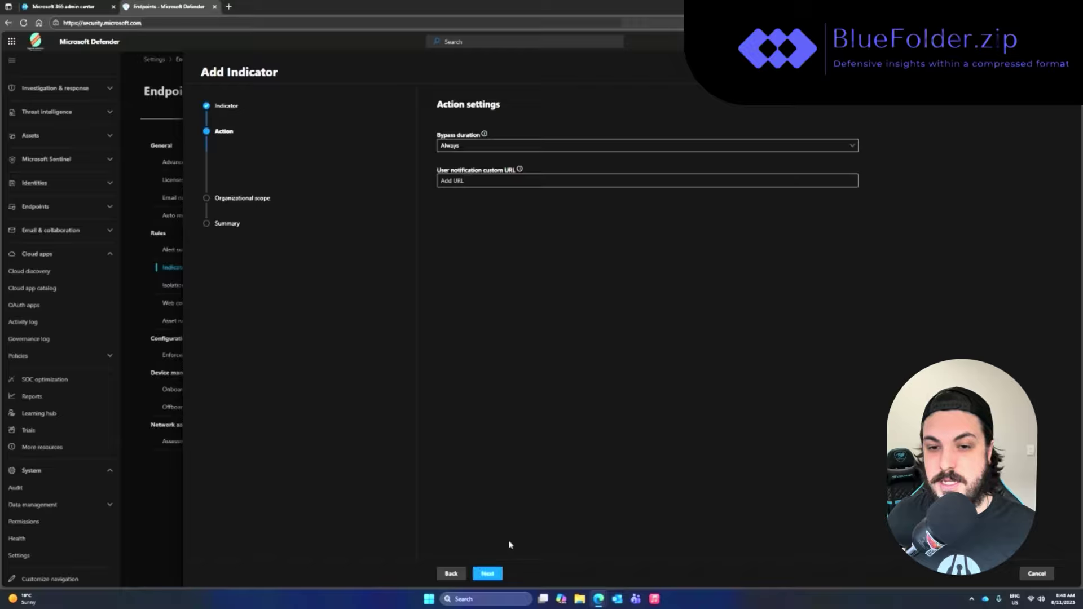
# - Review the bypass duration choices, keep Always with no custom notification URL, and continue to the alert details
pyautogui.click(452, 147)
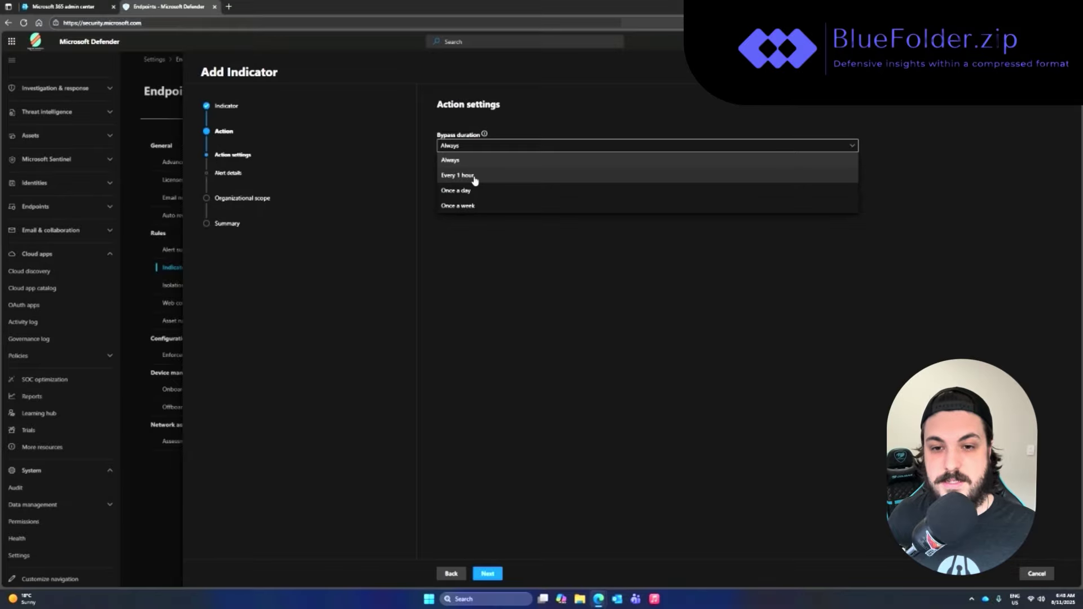
pyautogui.click(469, 224)
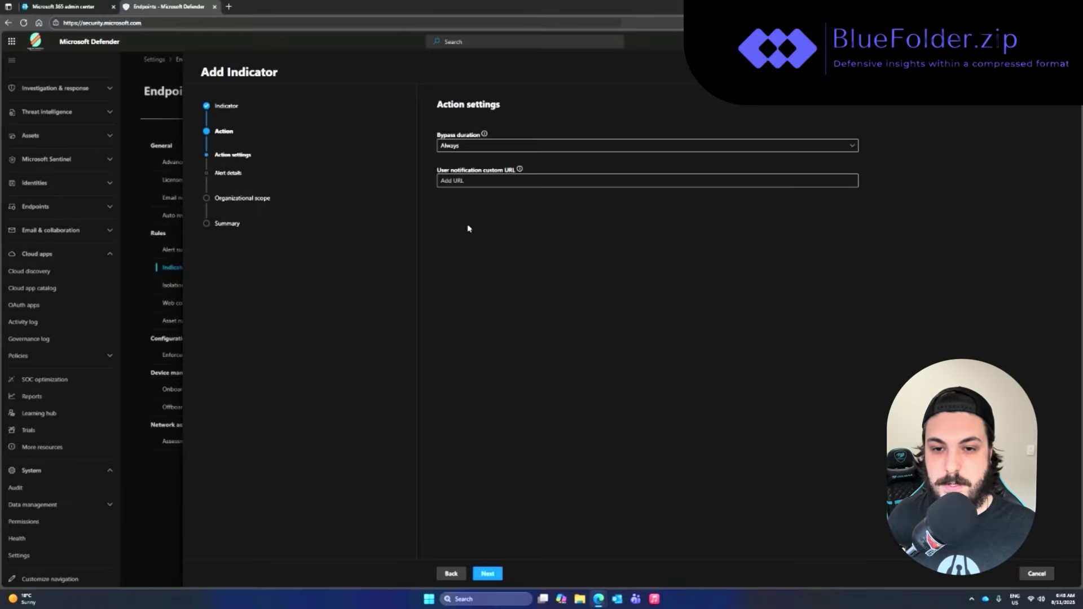
pyautogui.click(482, 184)
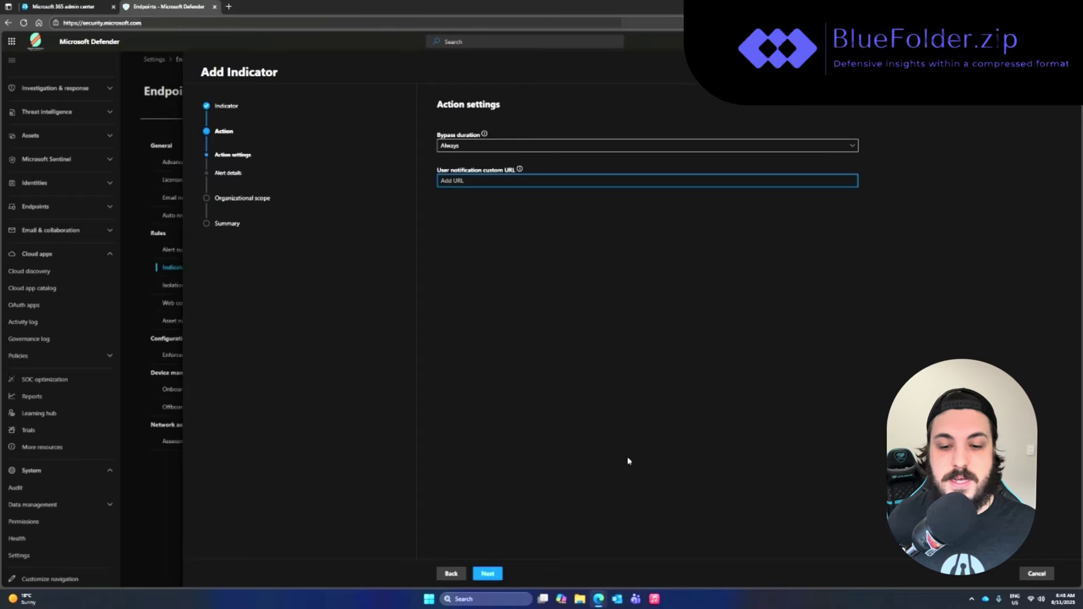
pyautogui.click(487, 574)
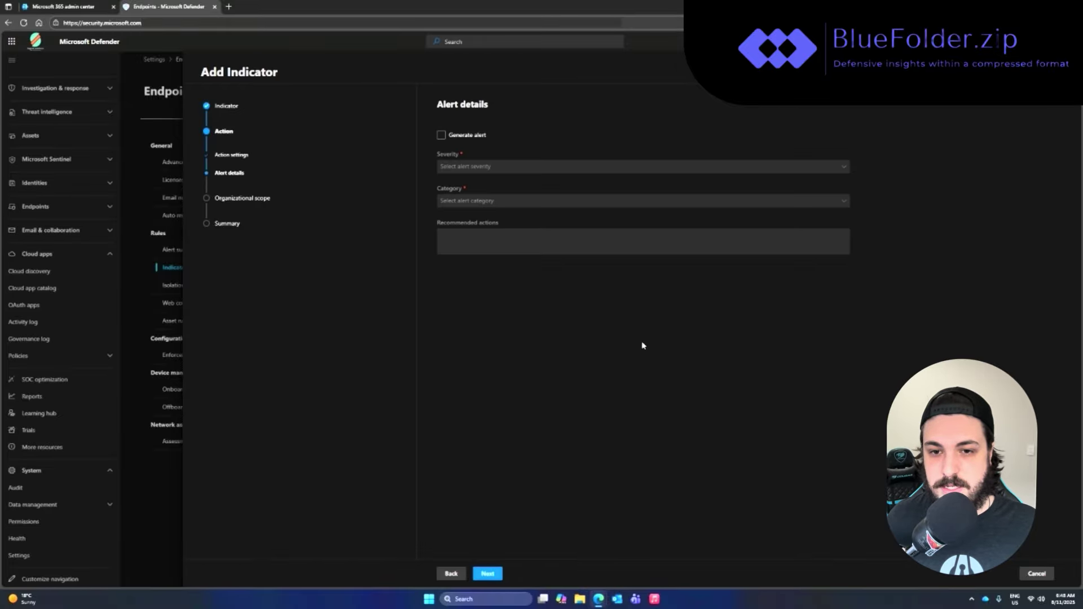
# - Try generating an alert for the indicator, check the severity levels, and go back to the response action selection
pyautogui.click(470, 137)
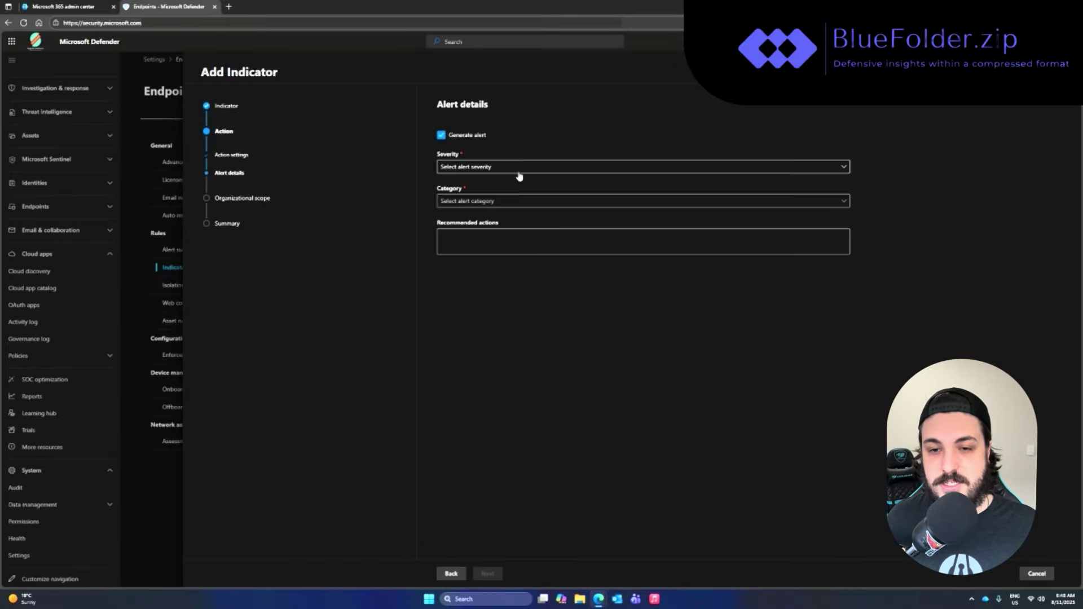
pyautogui.click(467, 139)
pyautogui.click(474, 139)
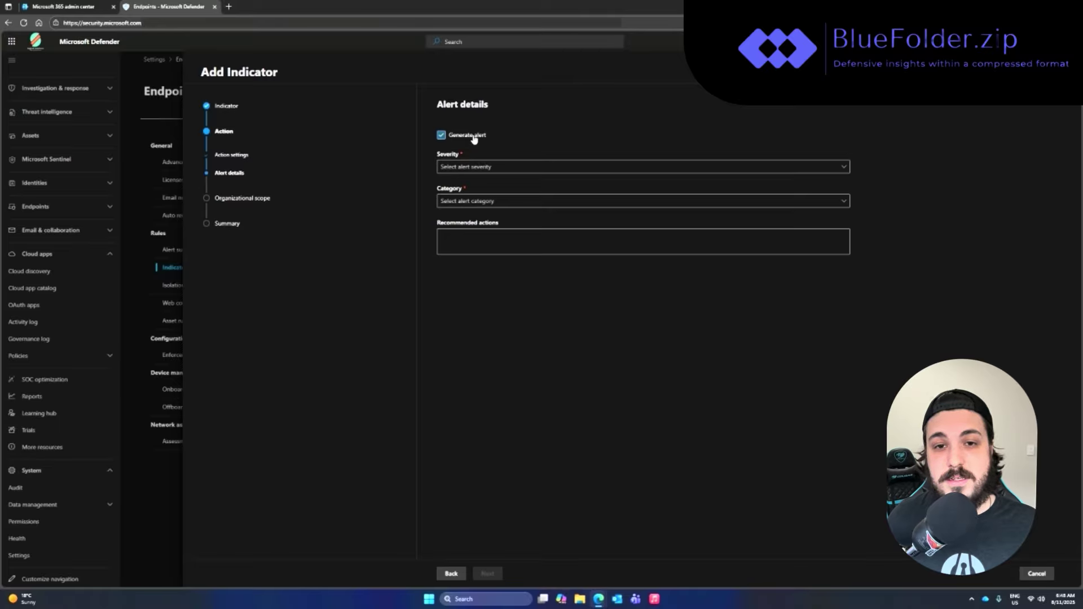
pyautogui.click(508, 167)
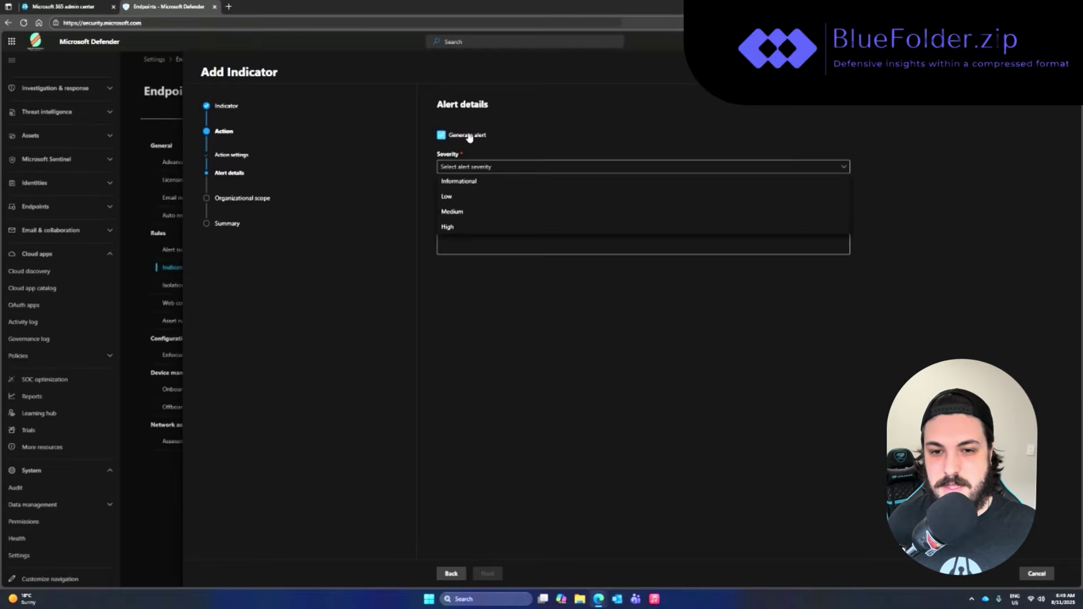
pyautogui.click(467, 139)
pyautogui.click(468, 138)
pyautogui.click(459, 574)
pyautogui.click(458, 574)
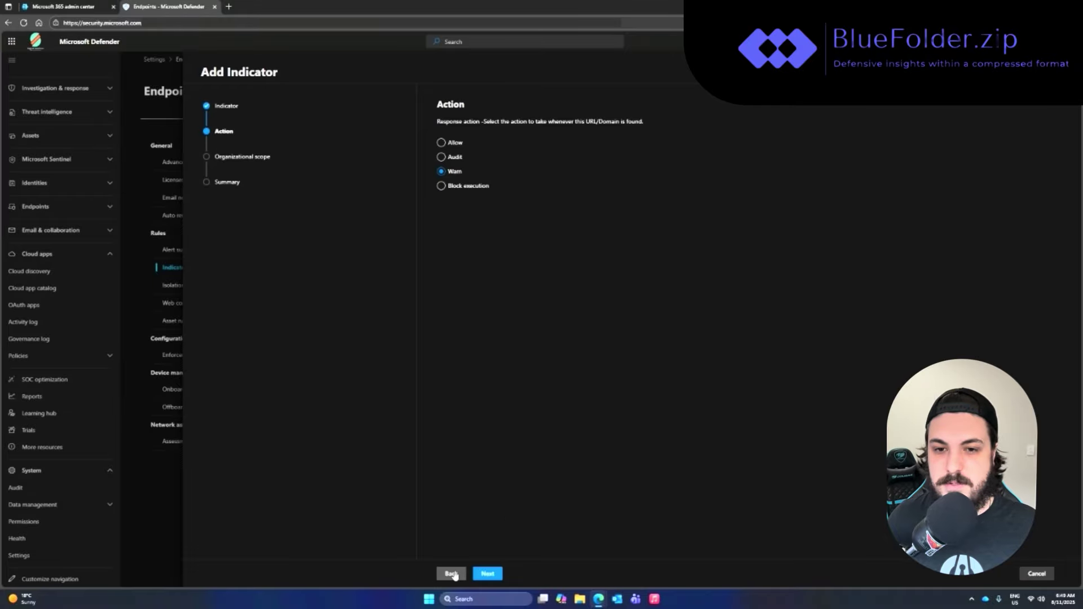
# - Try Block execution as the response action without generating an alert, continue to the organizational scope, and cancel the indicator
pyautogui.click(464, 189)
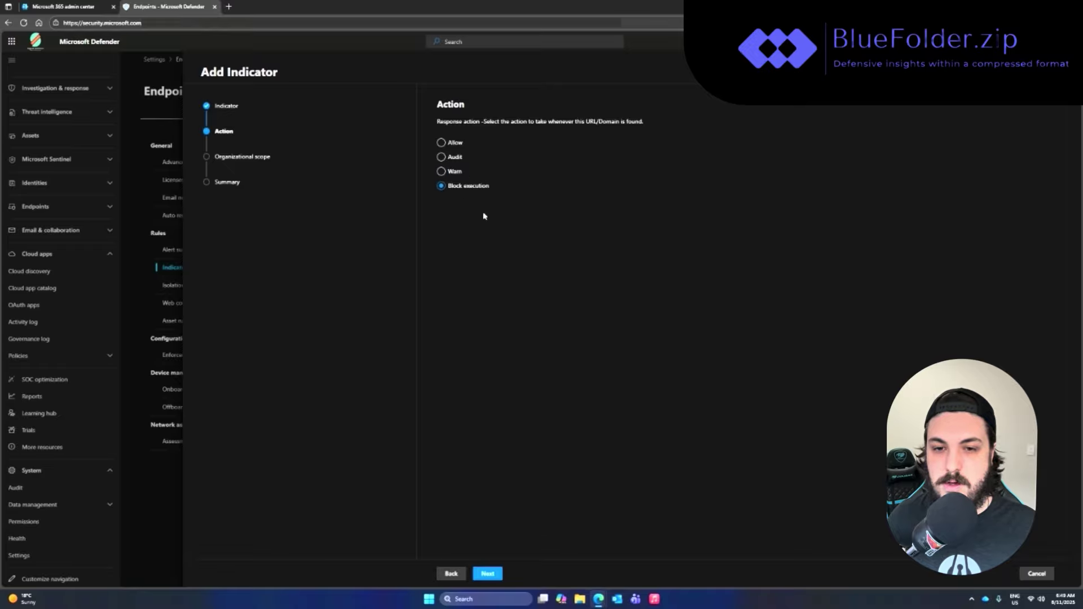
pyautogui.click(489, 575)
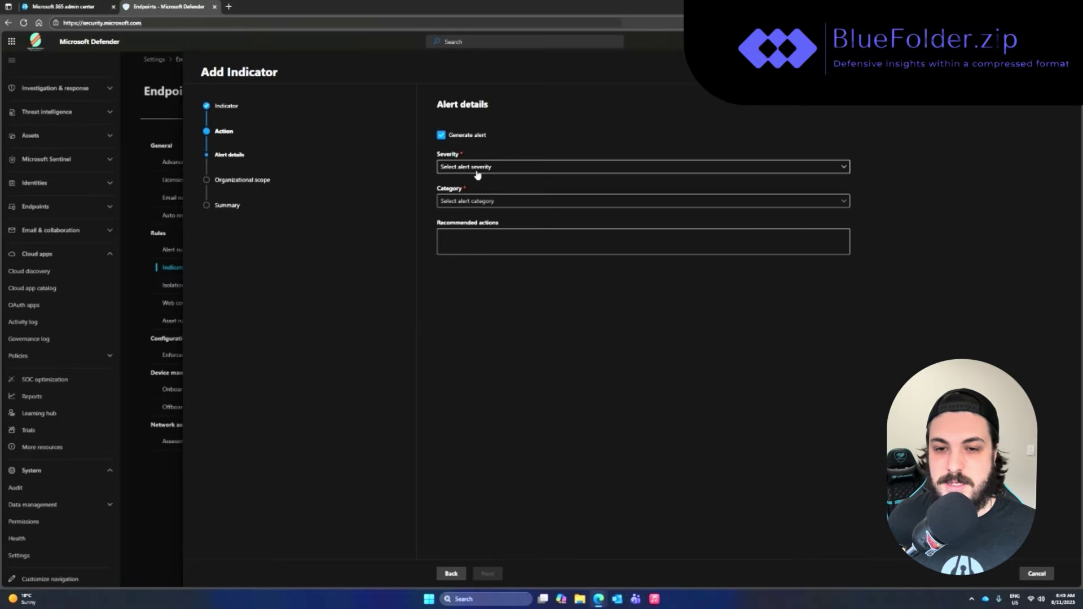
pyautogui.click(467, 137)
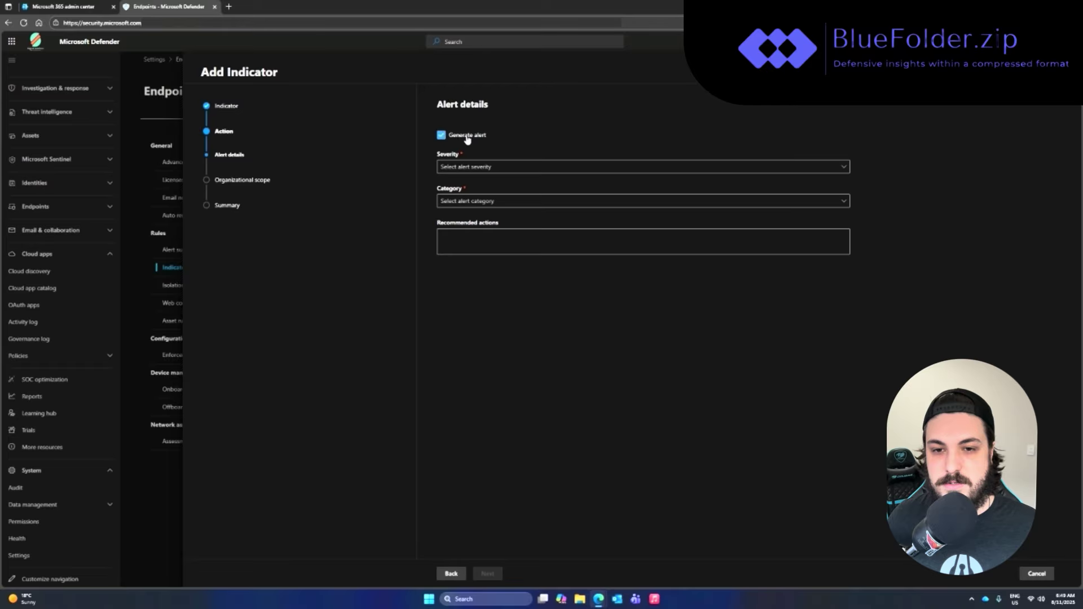
pyautogui.click(470, 137)
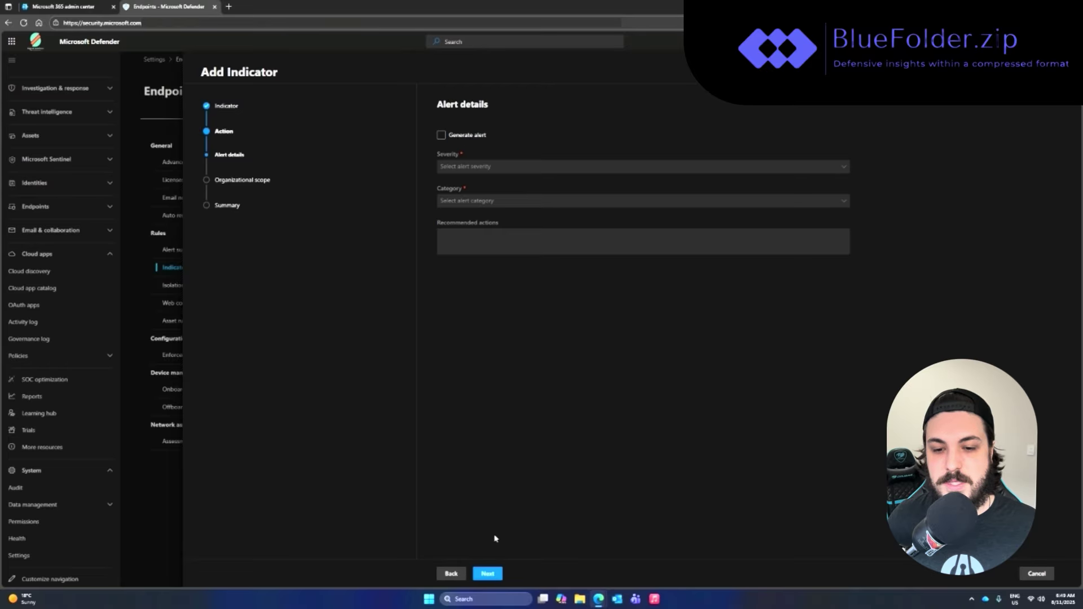
pyautogui.click(487, 574)
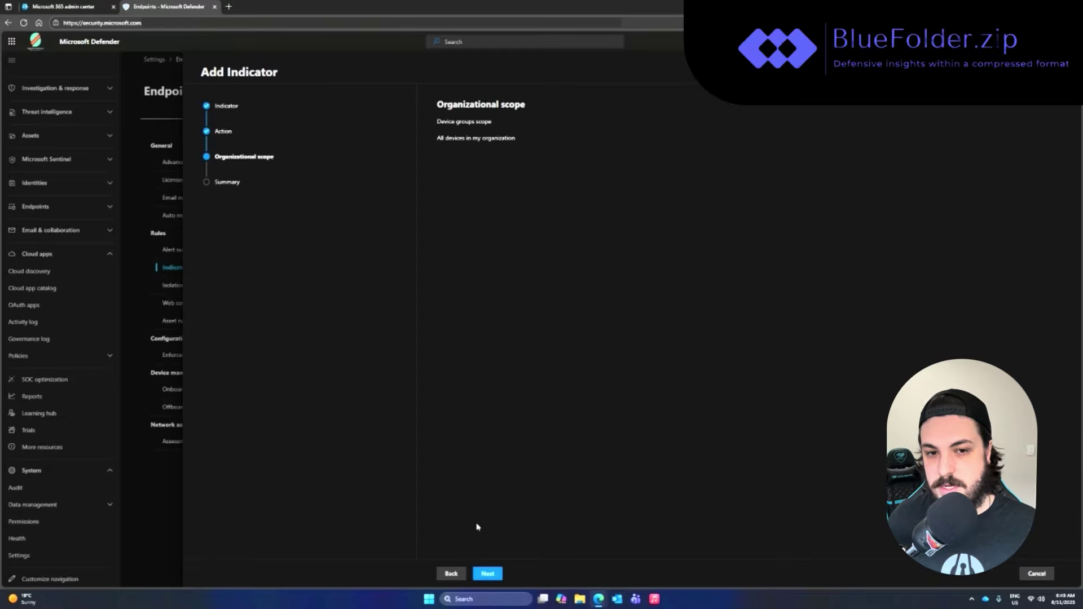
pyautogui.click(1036, 574)
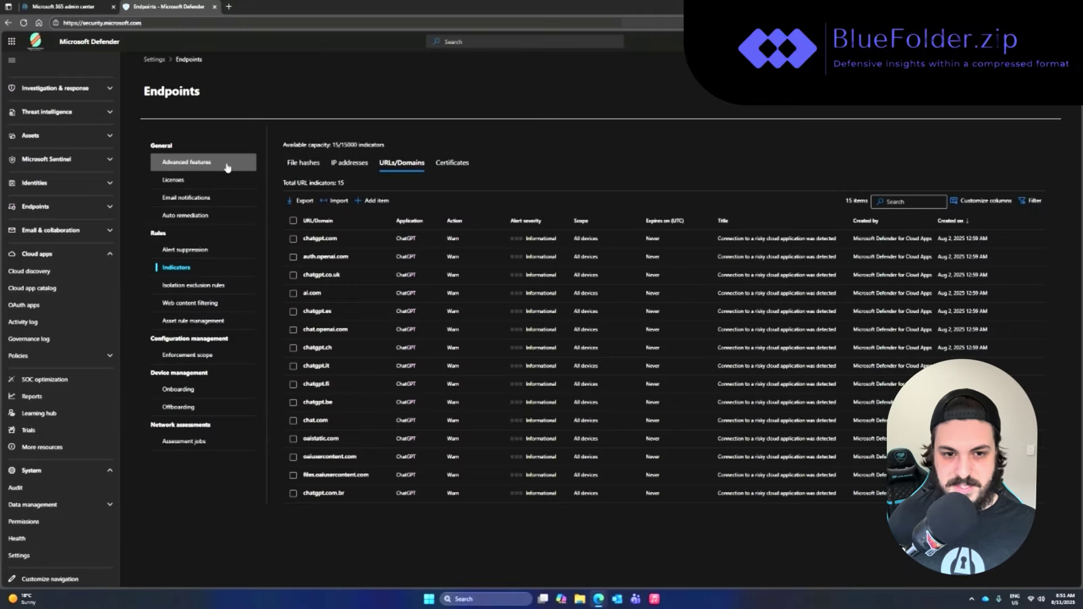
# - Review the endpoint advanced features, including Custom network indicators, Microsoft Defender for Cloud Apps and Web content filtering
pyautogui.click(198, 168)
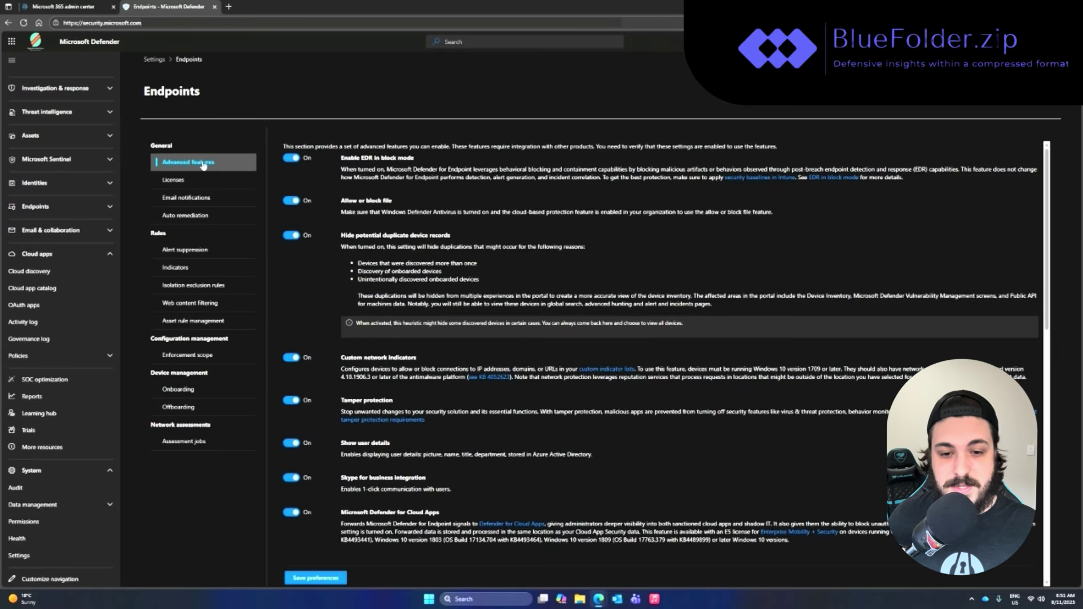
pyautogui.scroll(-3, 462, 375)
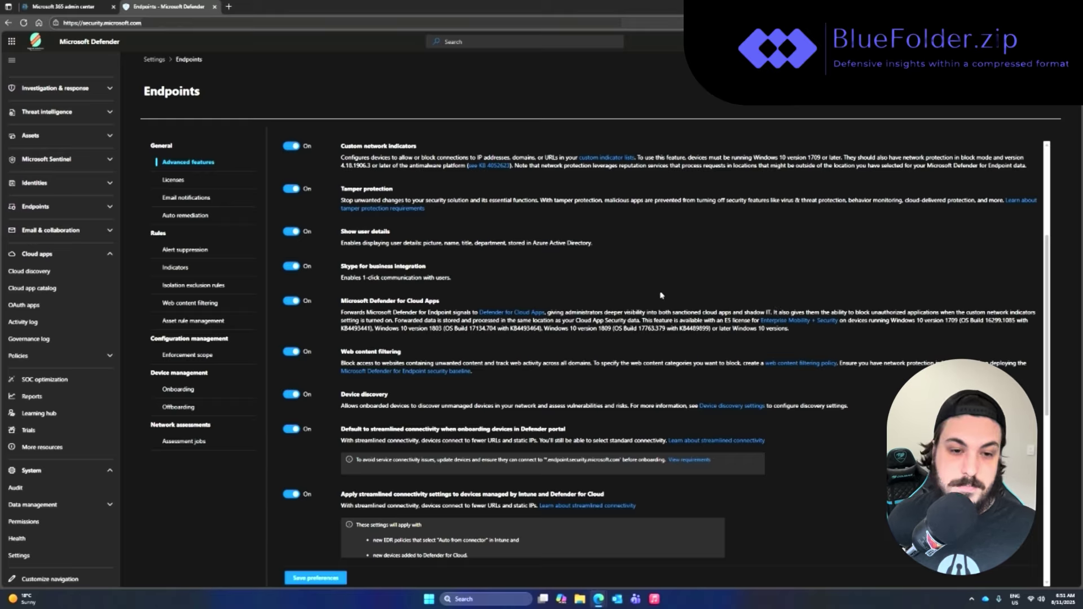
# - Open Cloud Discovery, review its dashboard, and show the list of discovered apps
pyautogui.click(43, 277)
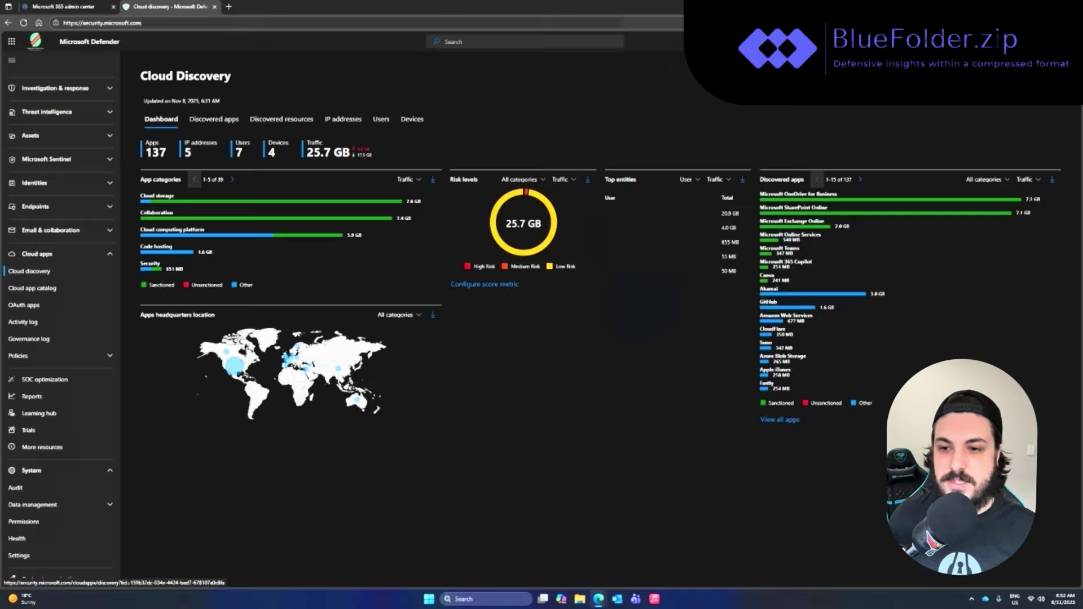
pyautogui.moveTo(1016, 199)
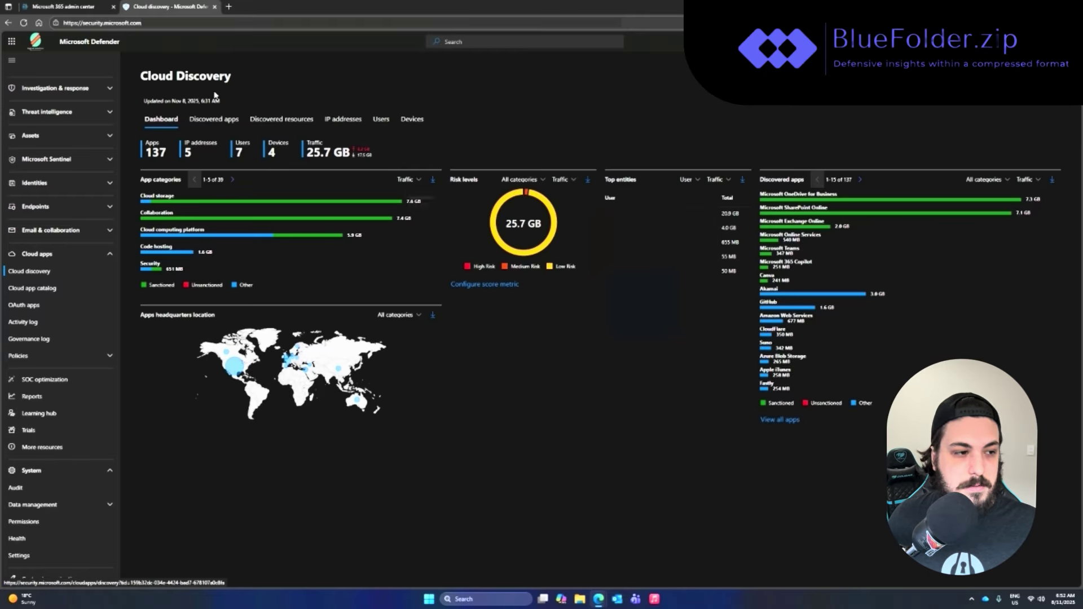
pyautogui.click(216, 121)
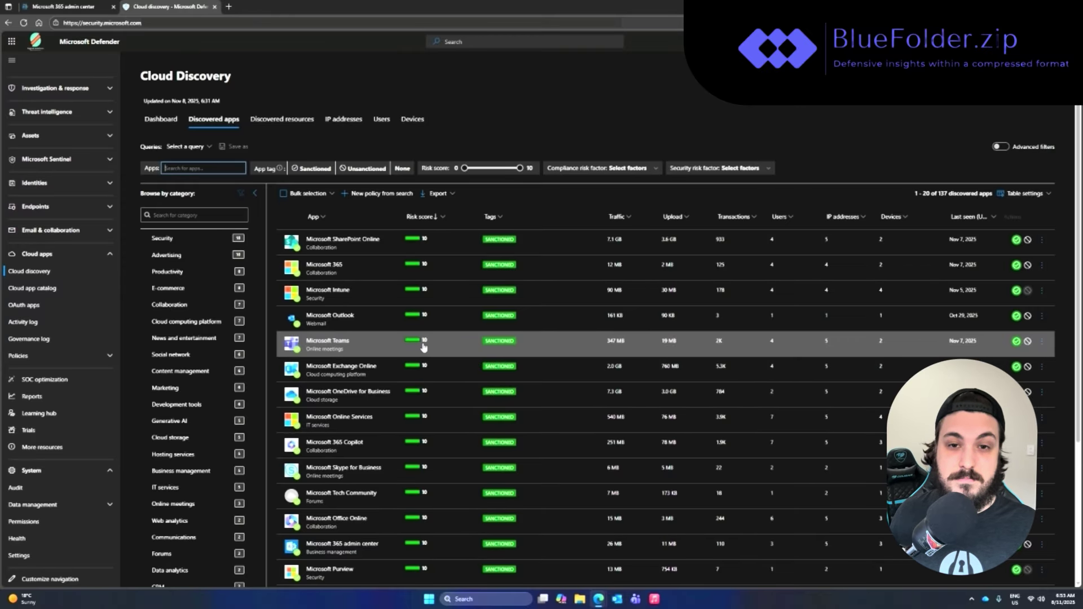
# - Expand Microsoft Teams among the discovered apps, review its general, security, compliance and legal details, and collapse it
pyautogui.click(378, 351)
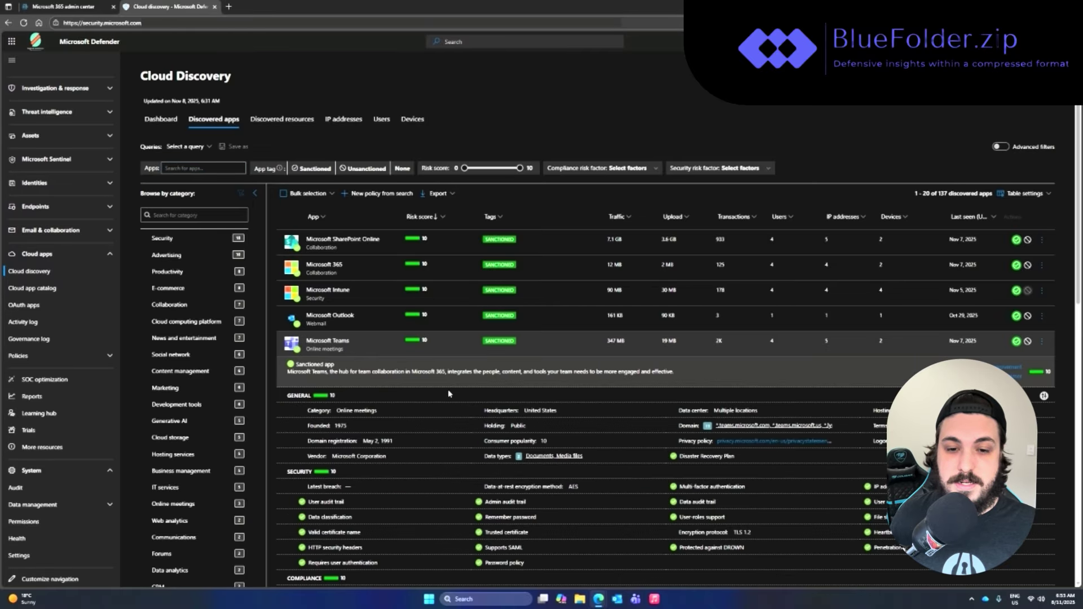
pyautogui.scroll(-4, 450, 394)
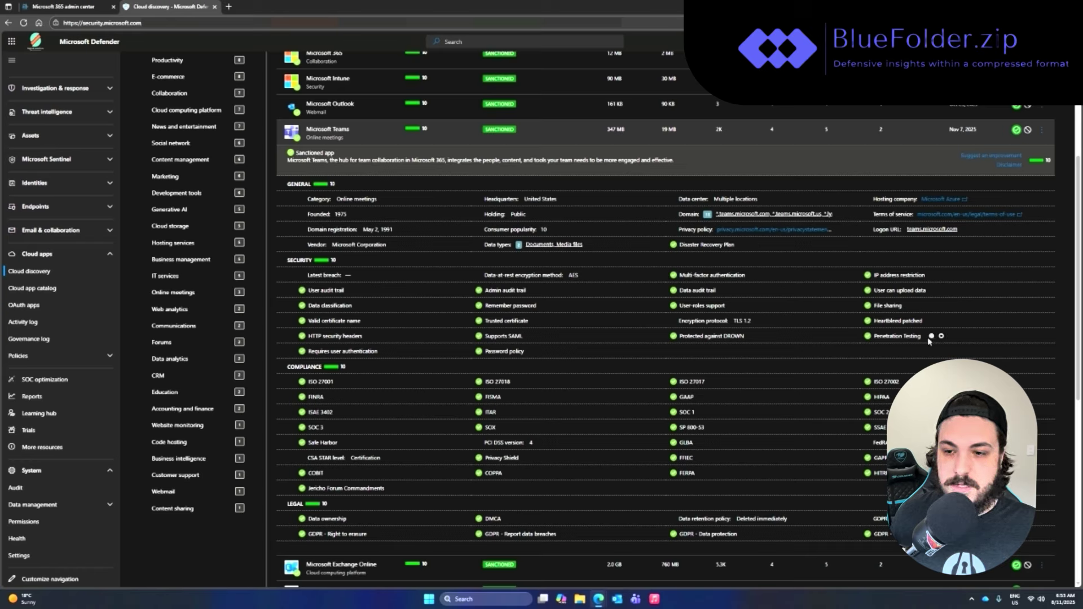
pyautogui.moveTo(932, 341)
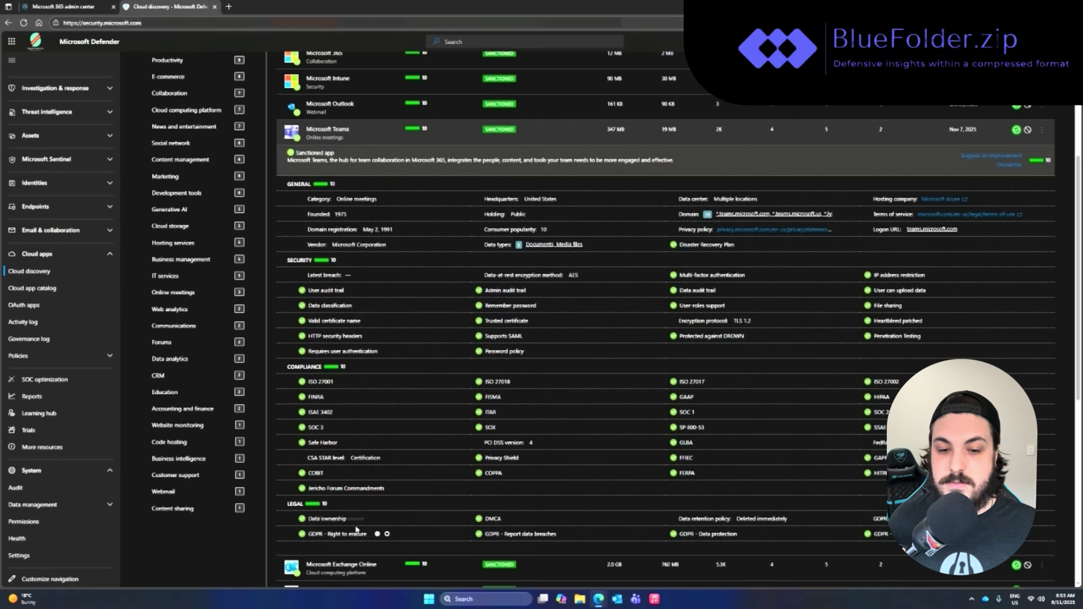
pyautogui.scroll(-2, 364, 522)
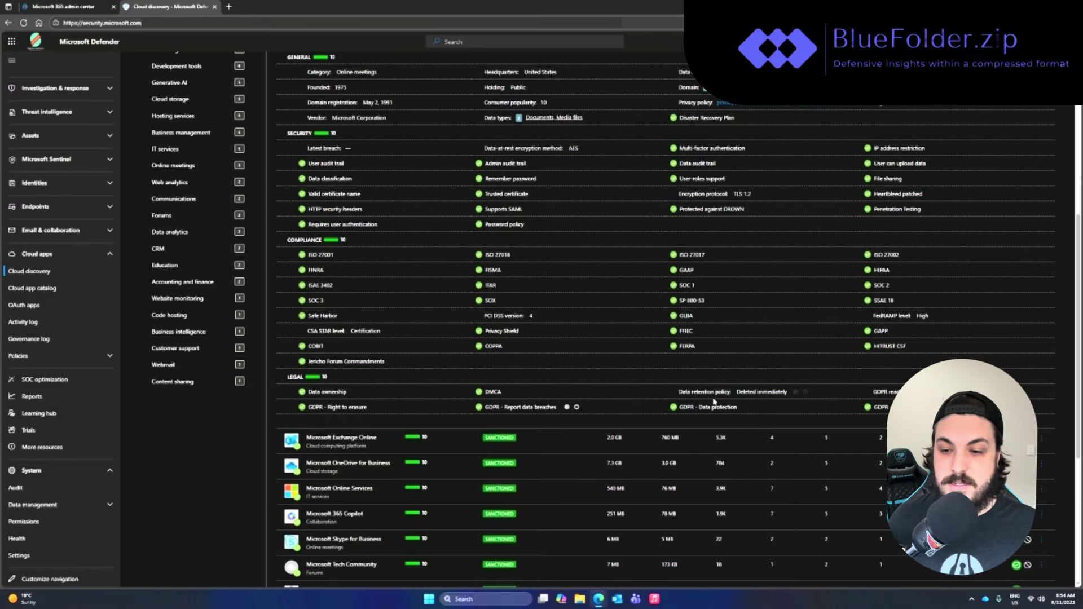
pyautogui.scroll(5, 395, 388)
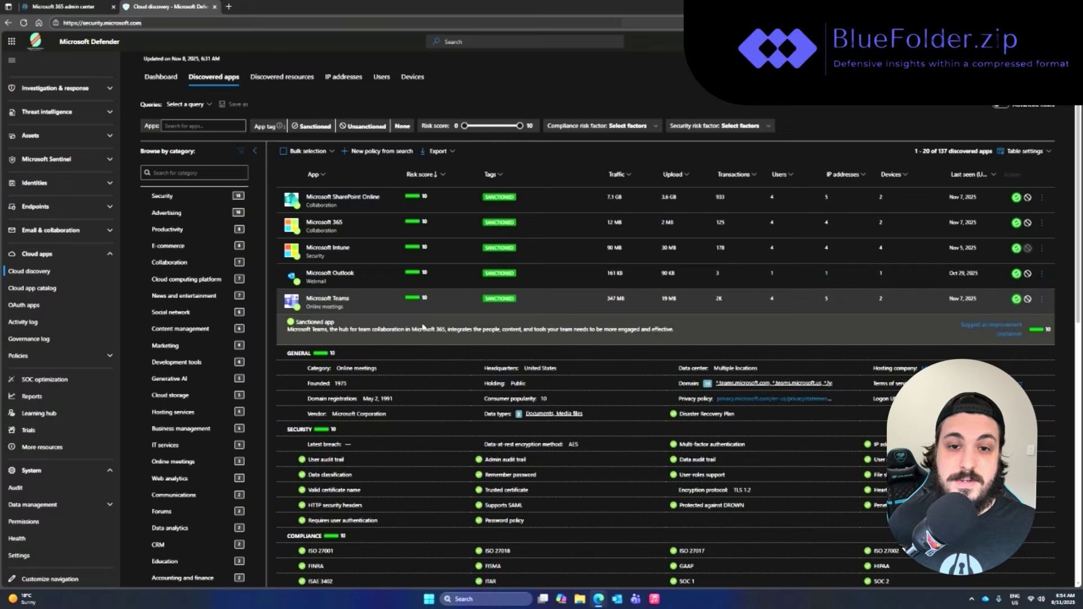
pyautogui.click(386, 304)
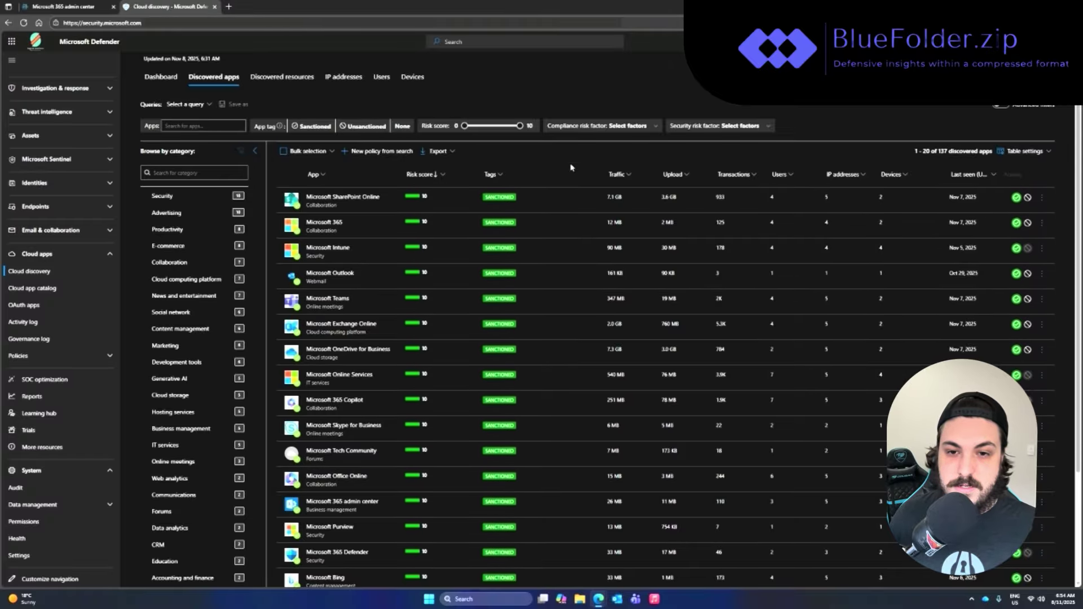
# - Filter the discovered apps to a risk score range of 0 to 6
pyautogui.scroll(1, 515, 109)
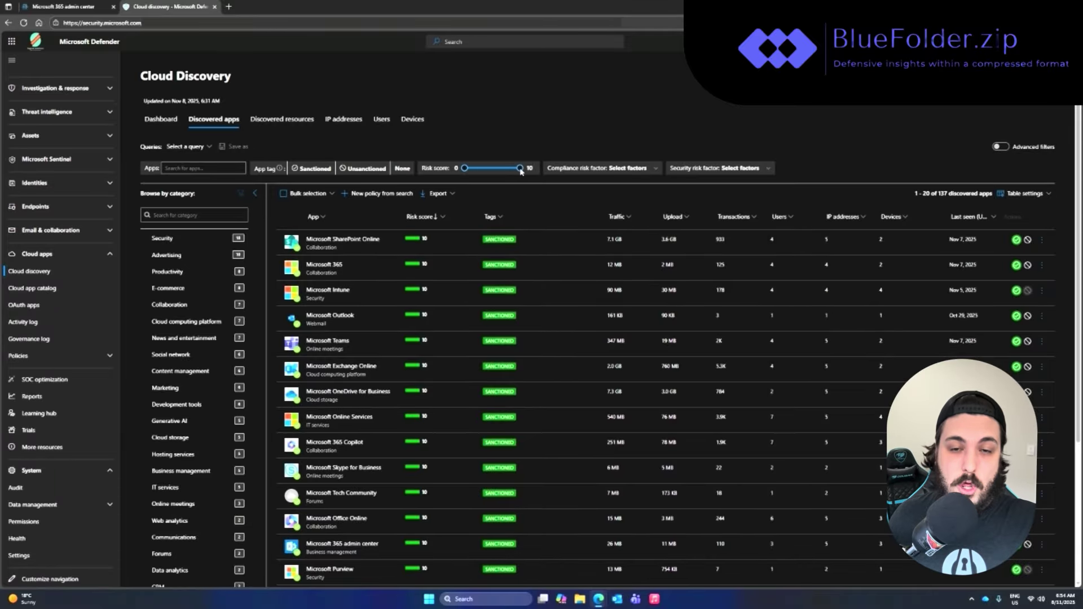
pyautogui.moveTo(520, 170); pyautogui.dragTo(497, 172)
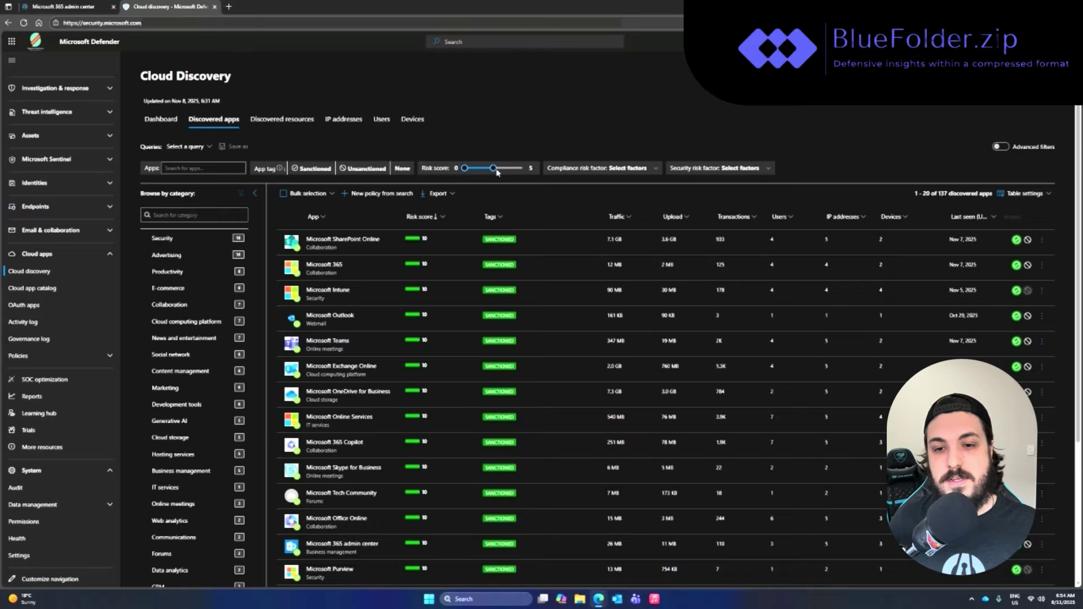
pyautogui.click(499, 173)
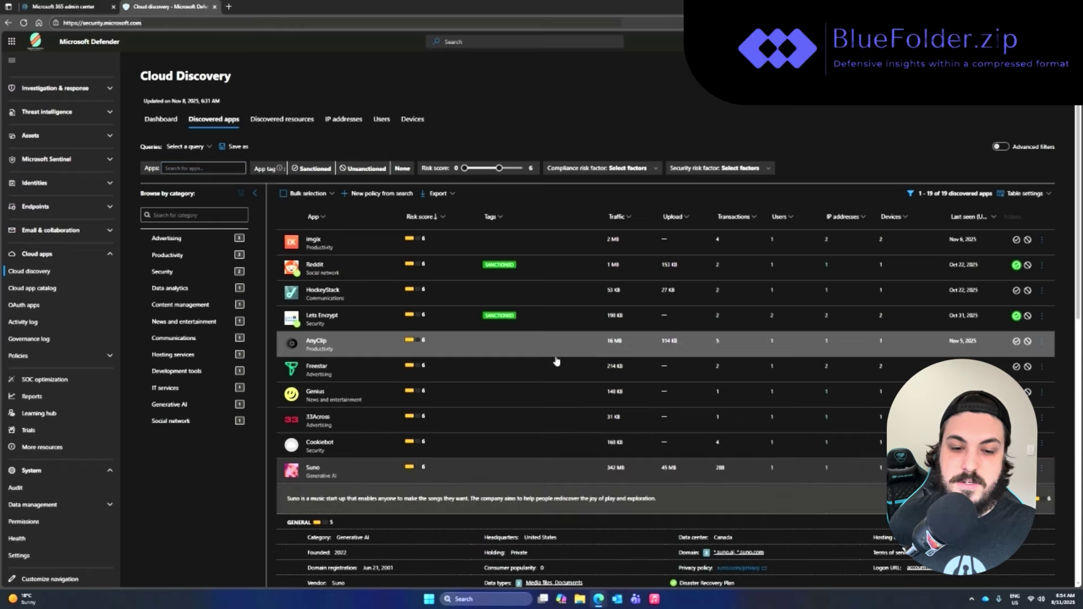
# - Expand Suno in the filtered apps and examine its security, compliance and legal ratings, including Remember password and Multi-factor authentication
pyautogui.scroll(-5, 582, 360)
pyautogui.scroll(-2, 582, 360)
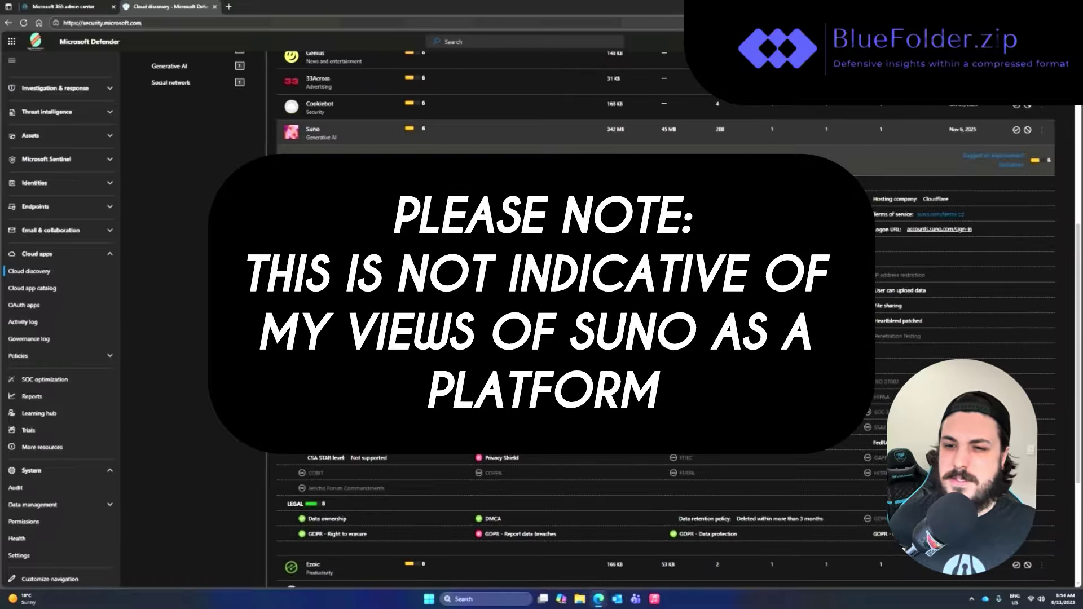
pyautogui.scroll(1, 582, 360)
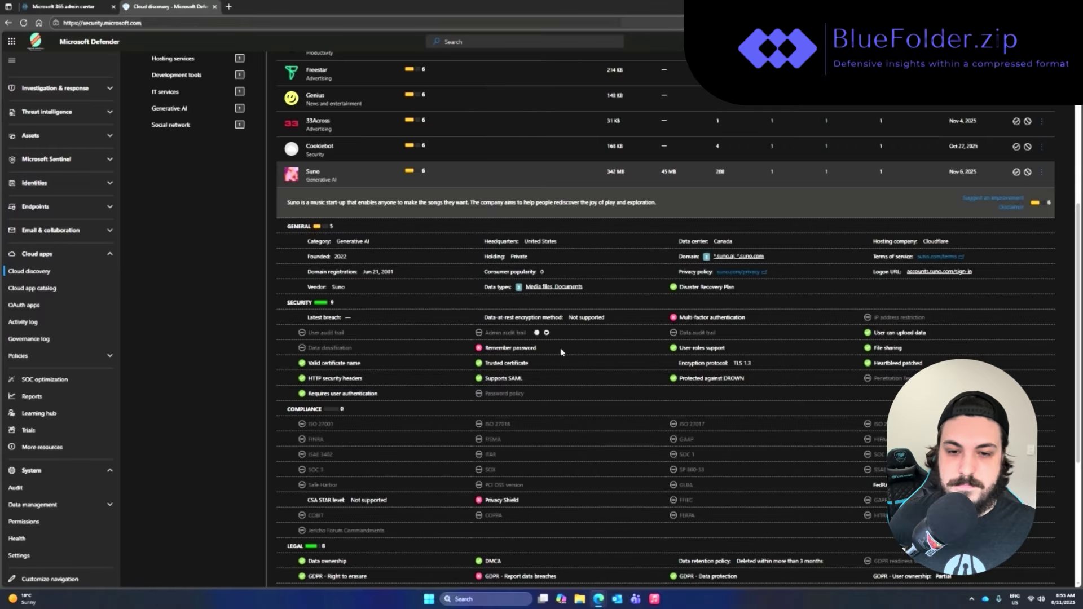
pyautogui.scroll(-1, 372, 338)
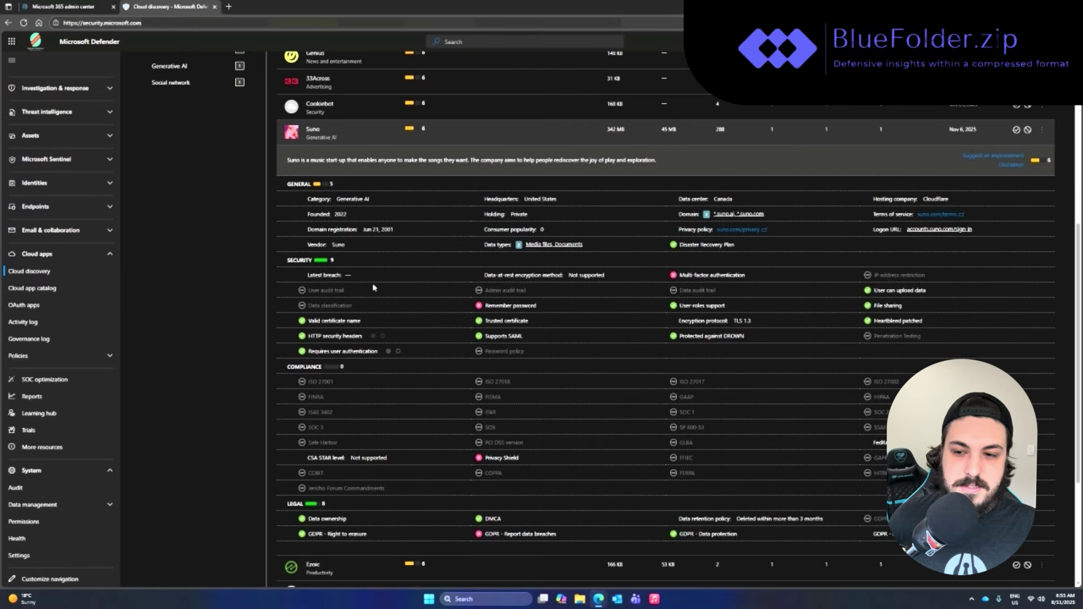
pyautogui.moveTo(931, 338)
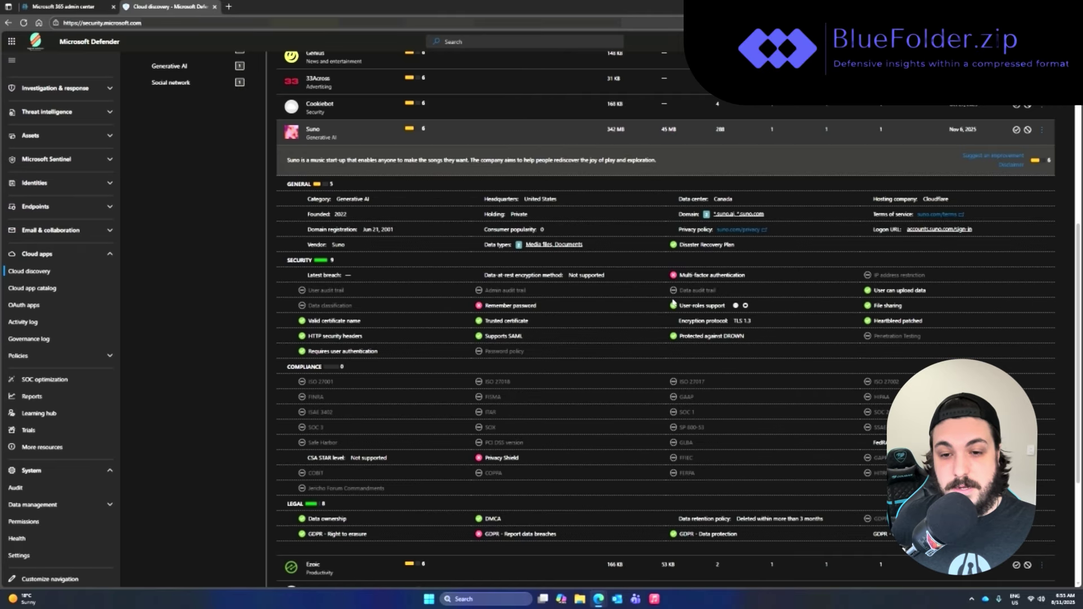
pyautogui.moveTo(547, 307)
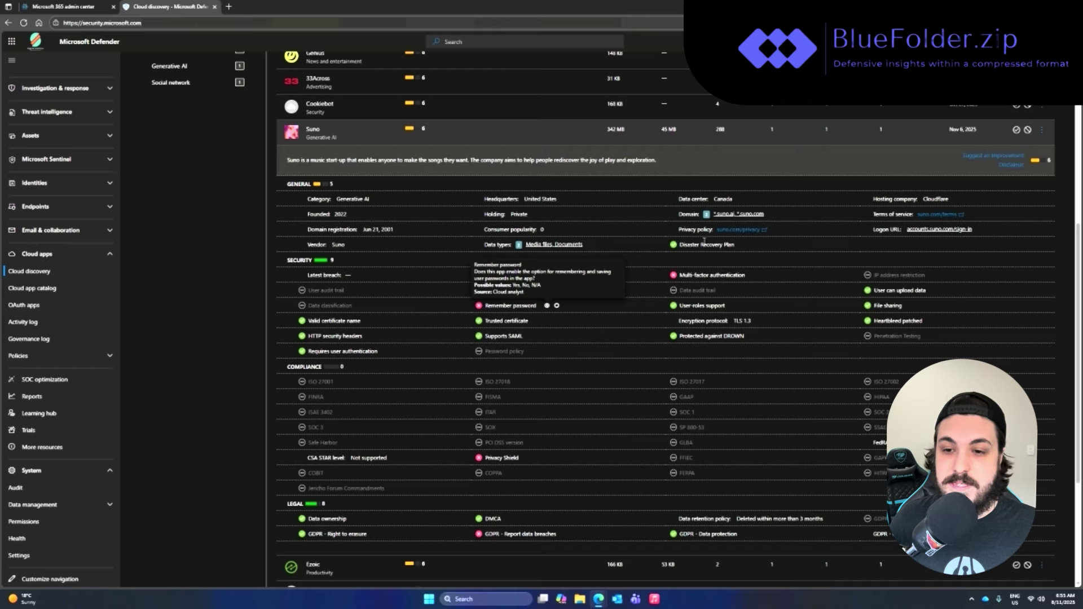
pyautogui.moveTo(756, 276)
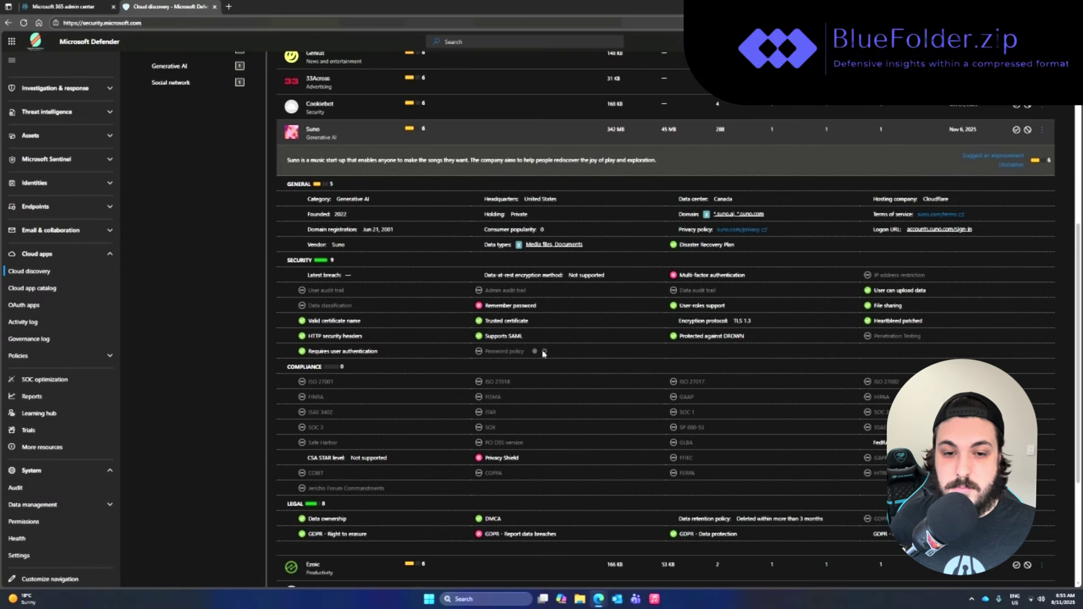
pyautogui.scroll(1, 341, 333)
pyautogui.scroll(1, 341, 334)
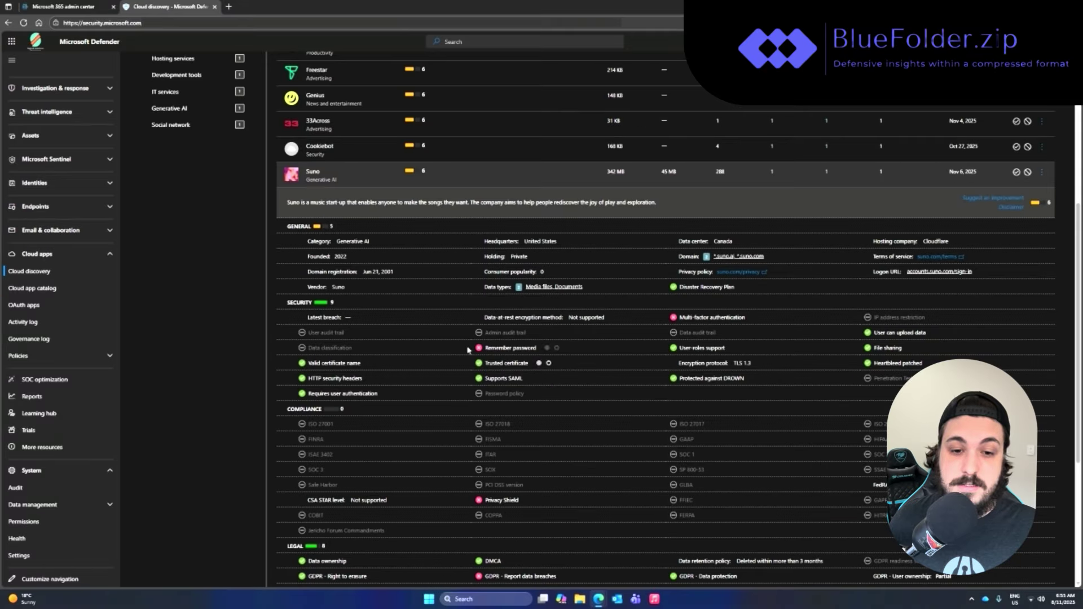
# - Review Suno's compliance and legal details, including GDPR data protection, alongside its general information and overall risk score
pyautogui.scroll(-2, 468, 350)
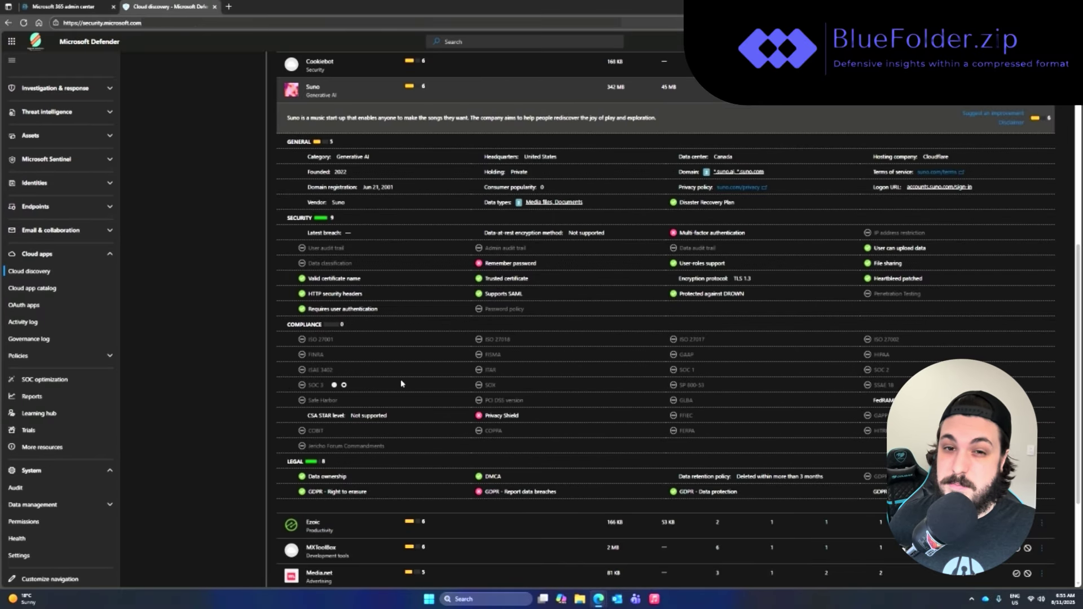
pyautogui.scroll(-3, 447, 373)
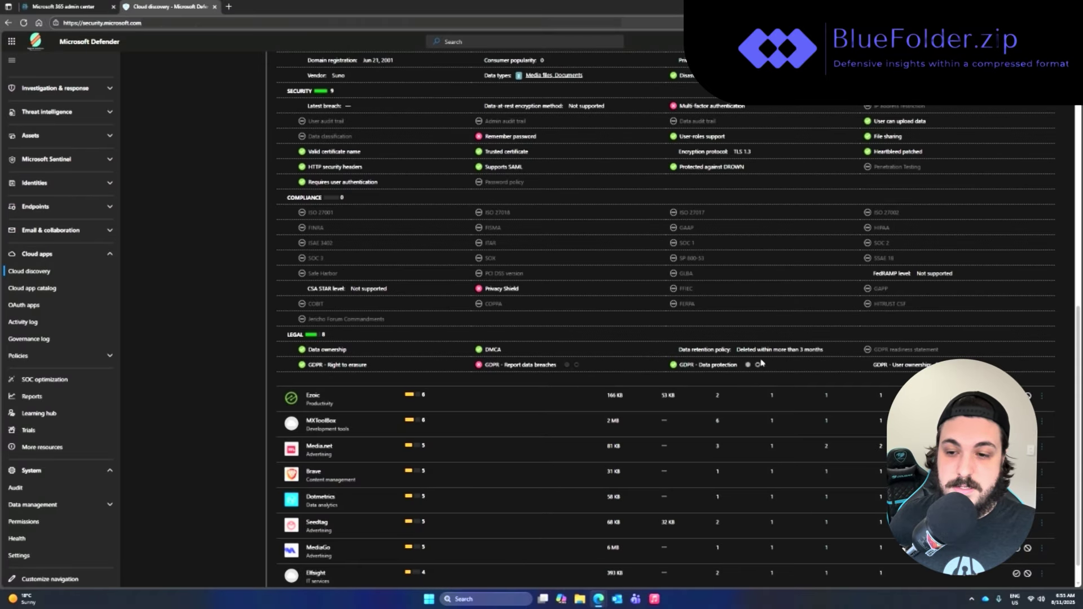
pyautogui.scroll(9, 545, 426)
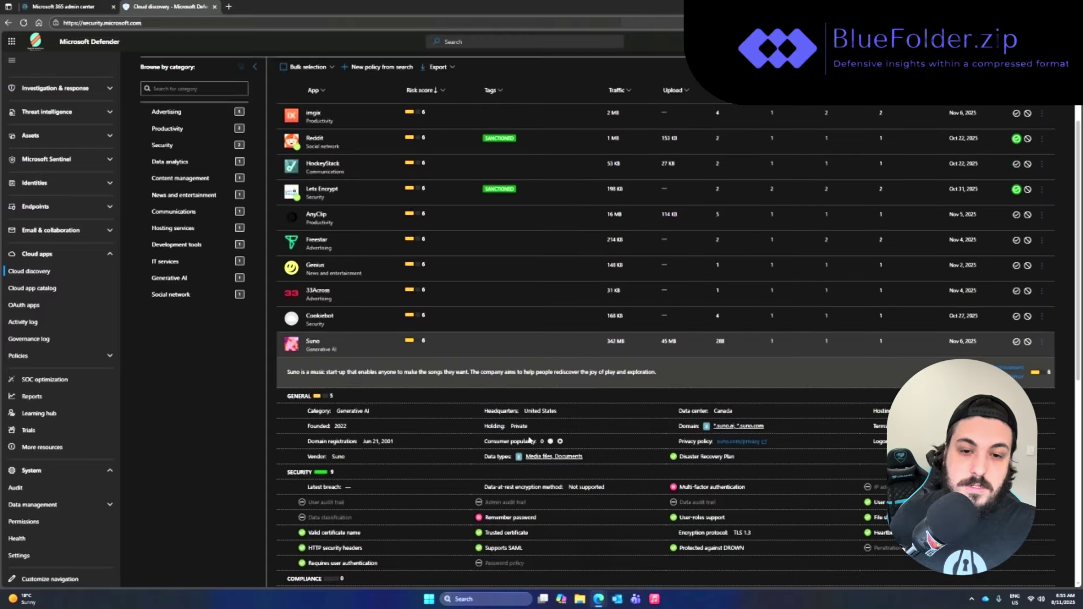
pyautogui.scroll(-5, 528, 444)
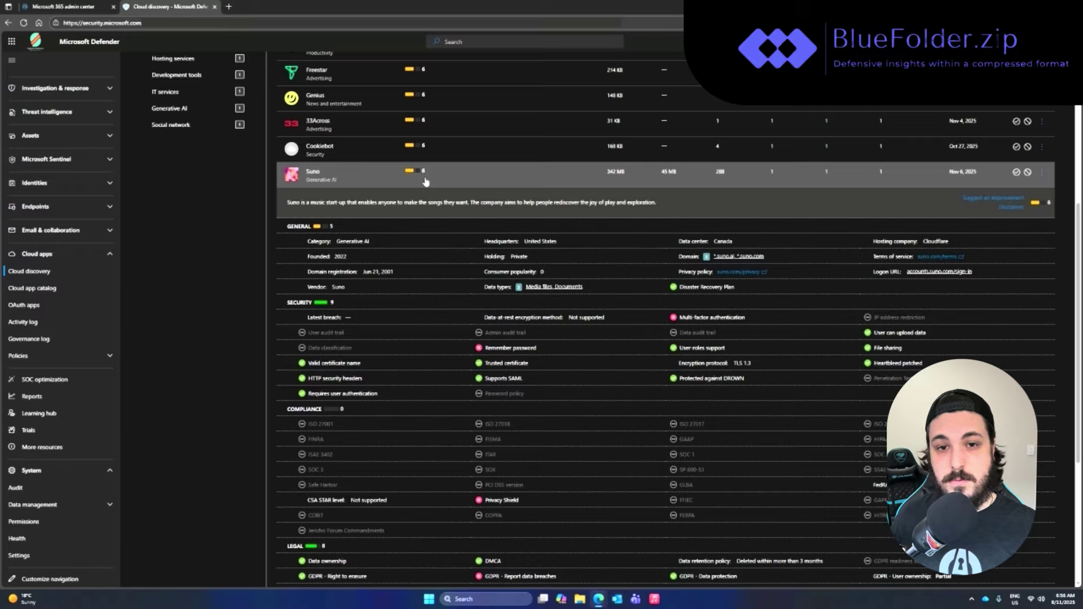
pyautogui.scroll(1, 422, 183)
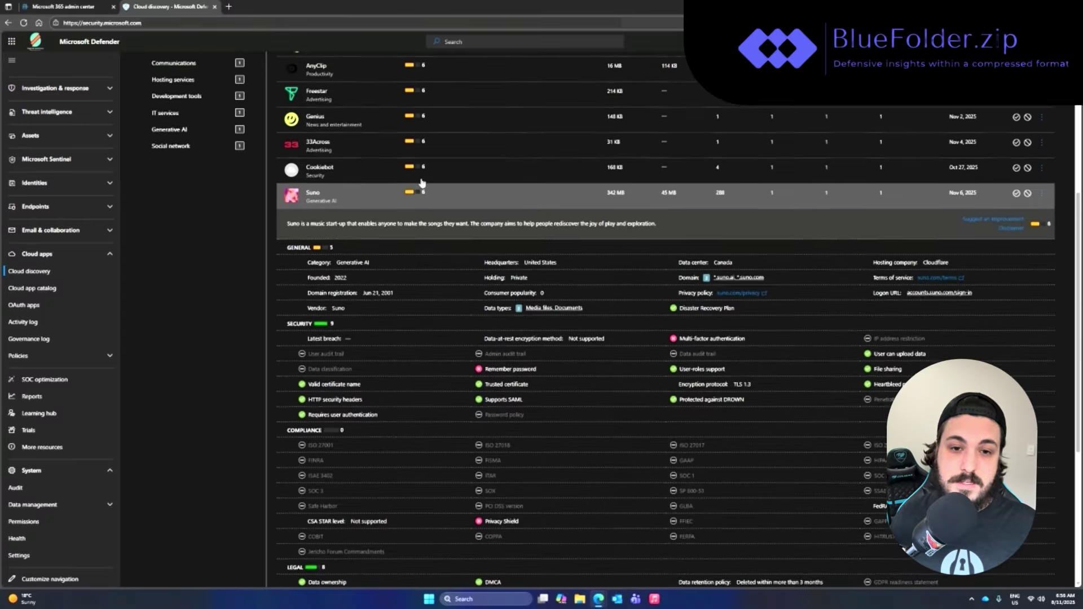
# - Check the details of the sanctioned Reddit app in the filtered list and collapse them
pyautogui.scroll(5, 422, 182)
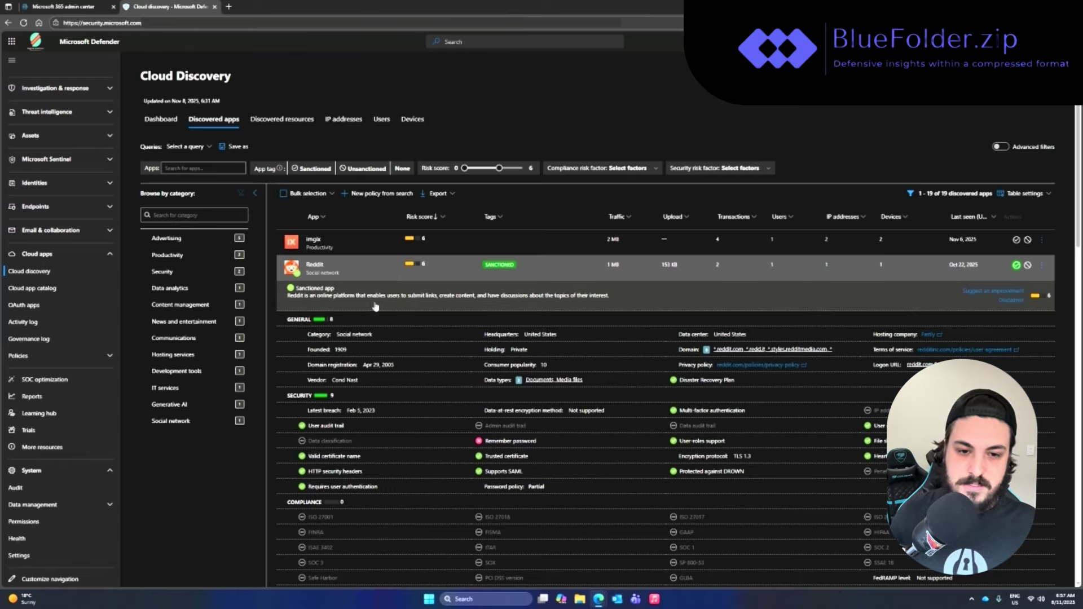
pyautogui.scroll(-4, 372, 398)
pyautogui.click(361, 460)
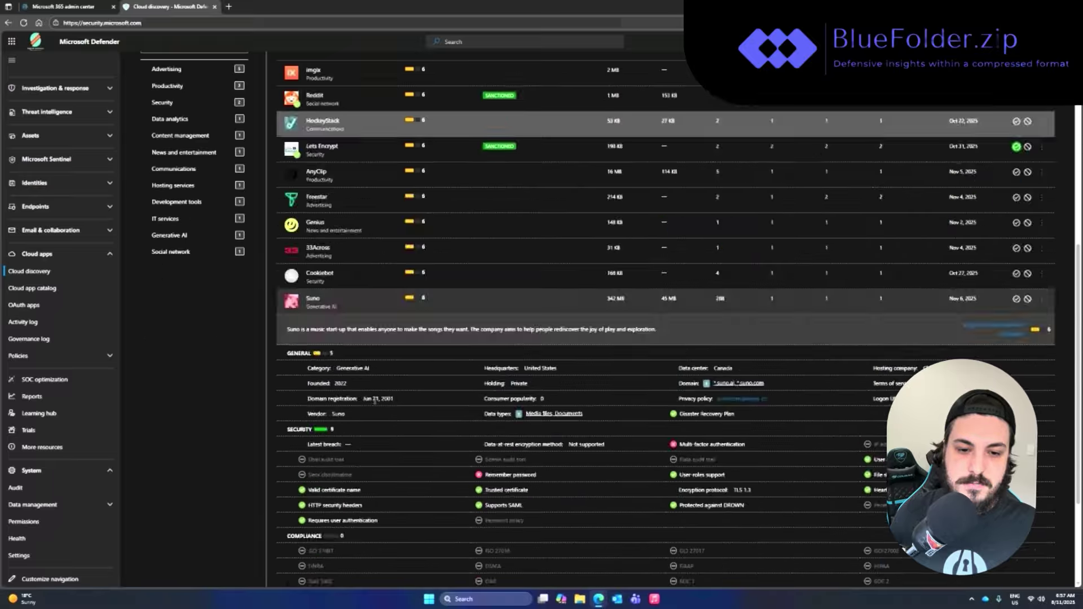
# - Look through the remaining filtered apps, open Suno's app page, and show its cloud app usage
pyautogui.scroll(-5, 361, 395)
pyautogui.scroll(-3, 353, 484)
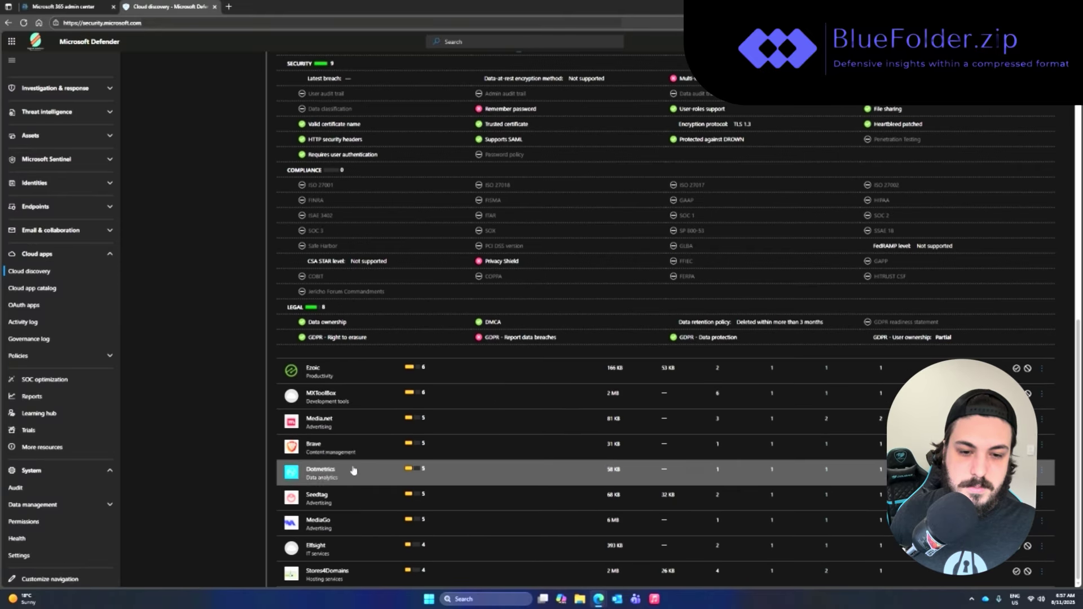
pyautogui.scroll(8, 337, 531)
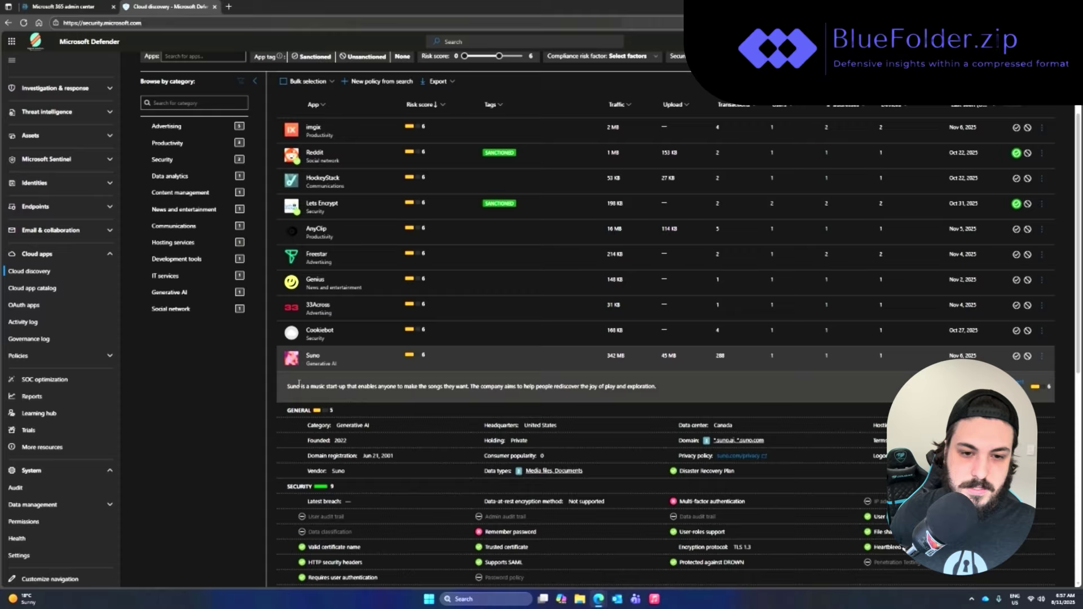
pyautogui.scroll(-2, 314, 354)
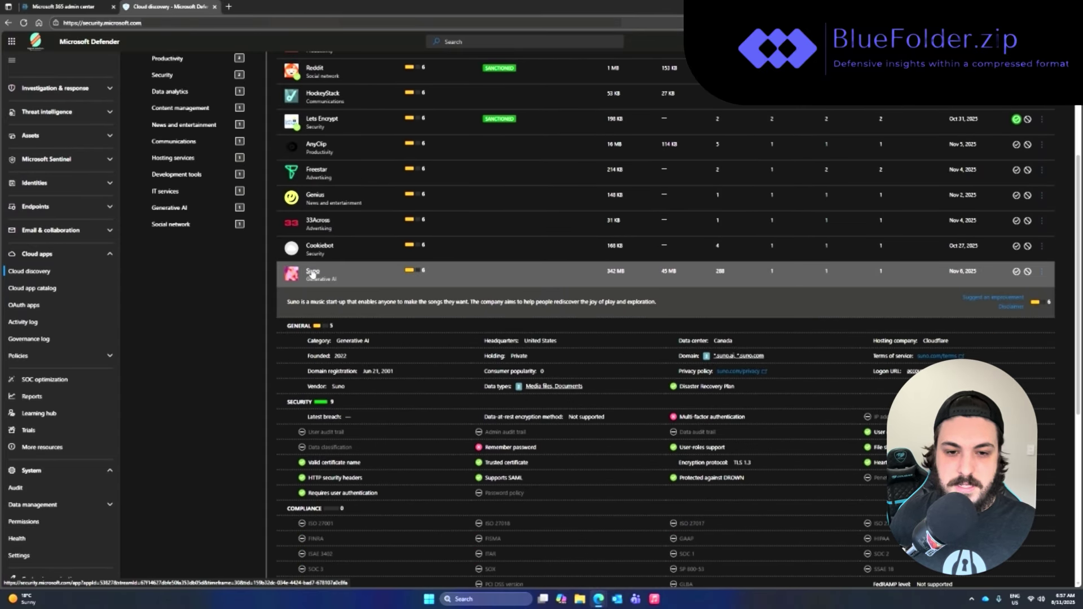
pyautogui.click(312, 273)
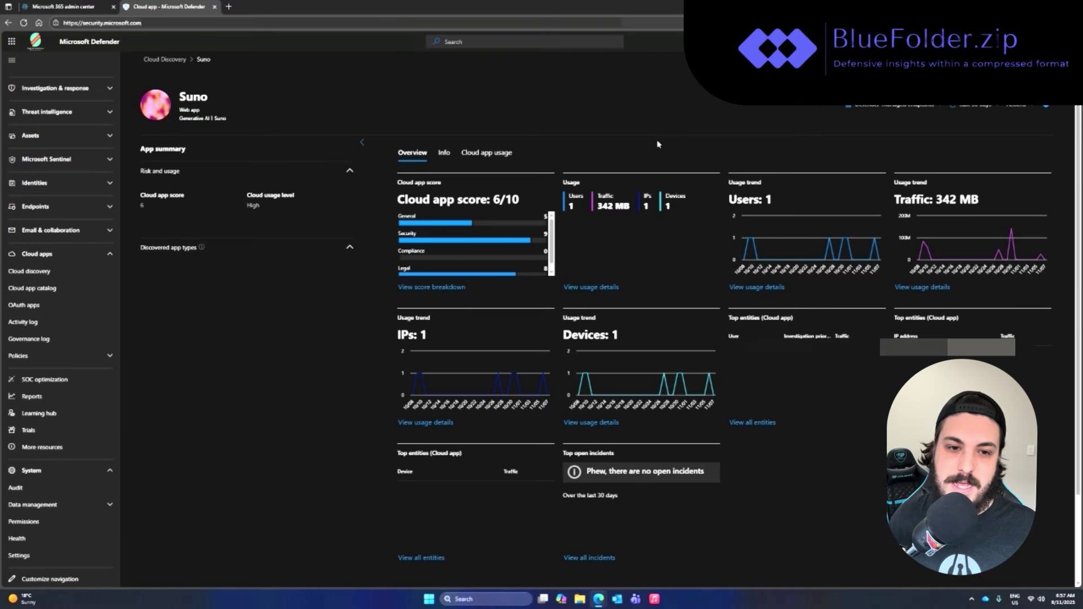
pyautogui.click(472, 163)
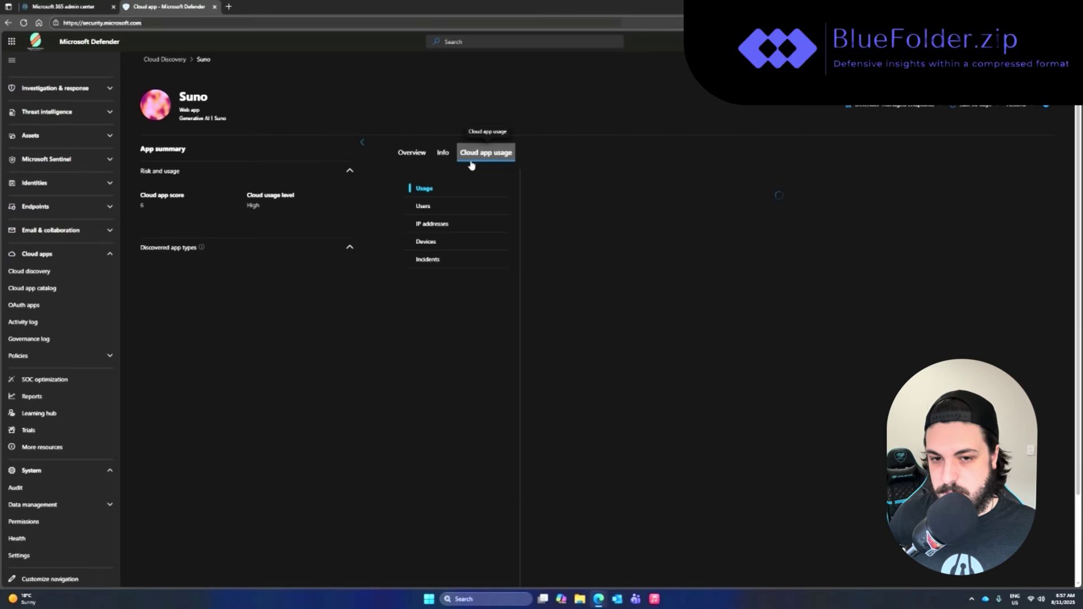